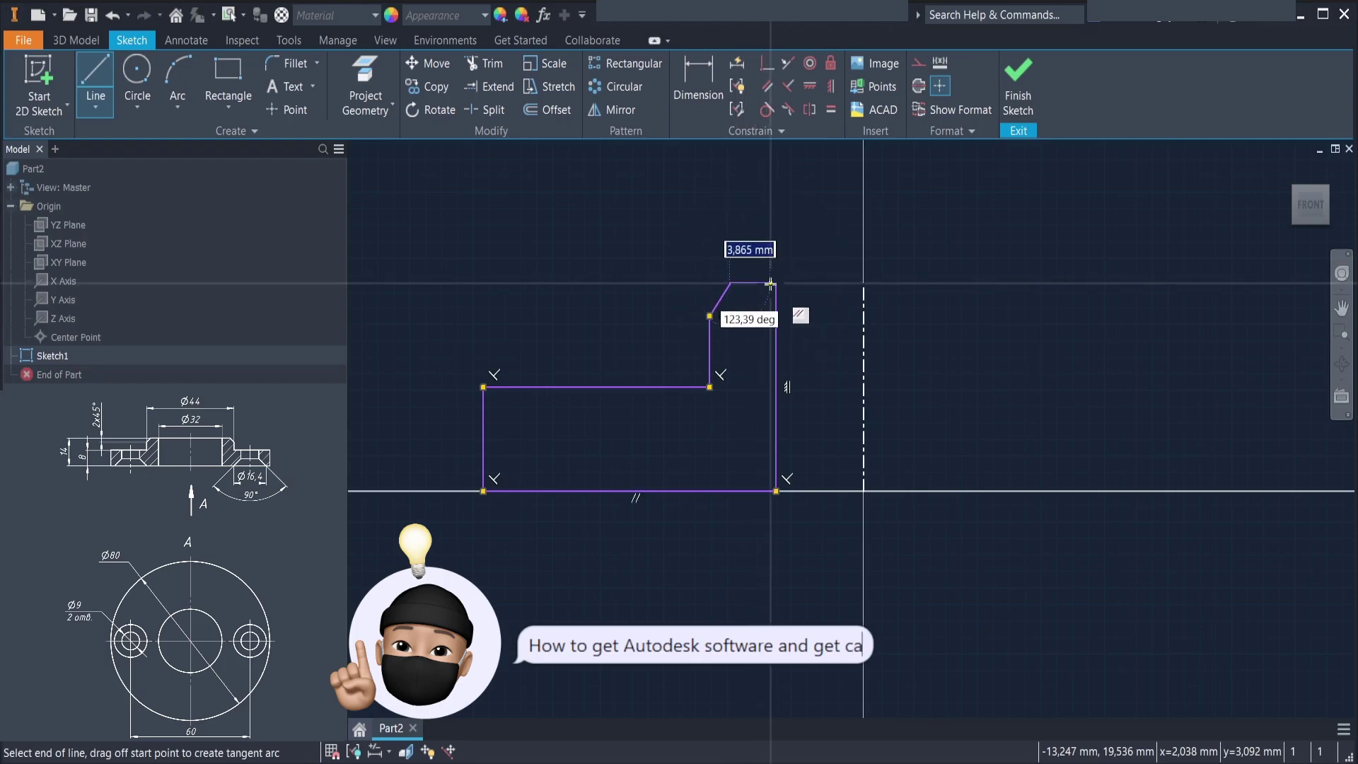
# Finish the line outline and dimension the profile's overall height between its uppermost and bottom edges as 14 mm
pyautogui.press('Escape')
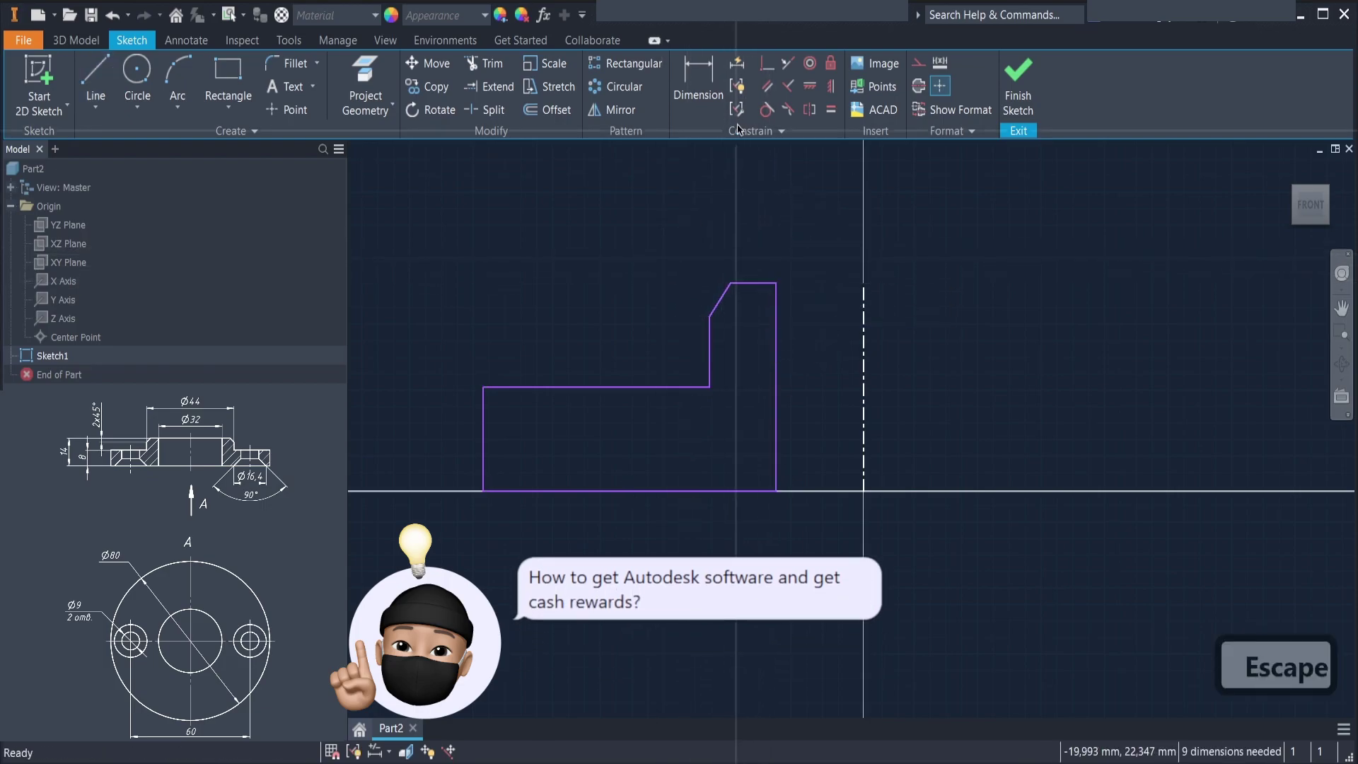
pyautogui.click(701, 77)
pyautogui.click(755, 283)
pyautogui.click(731, 490)
pyautogui.click(426, 428)
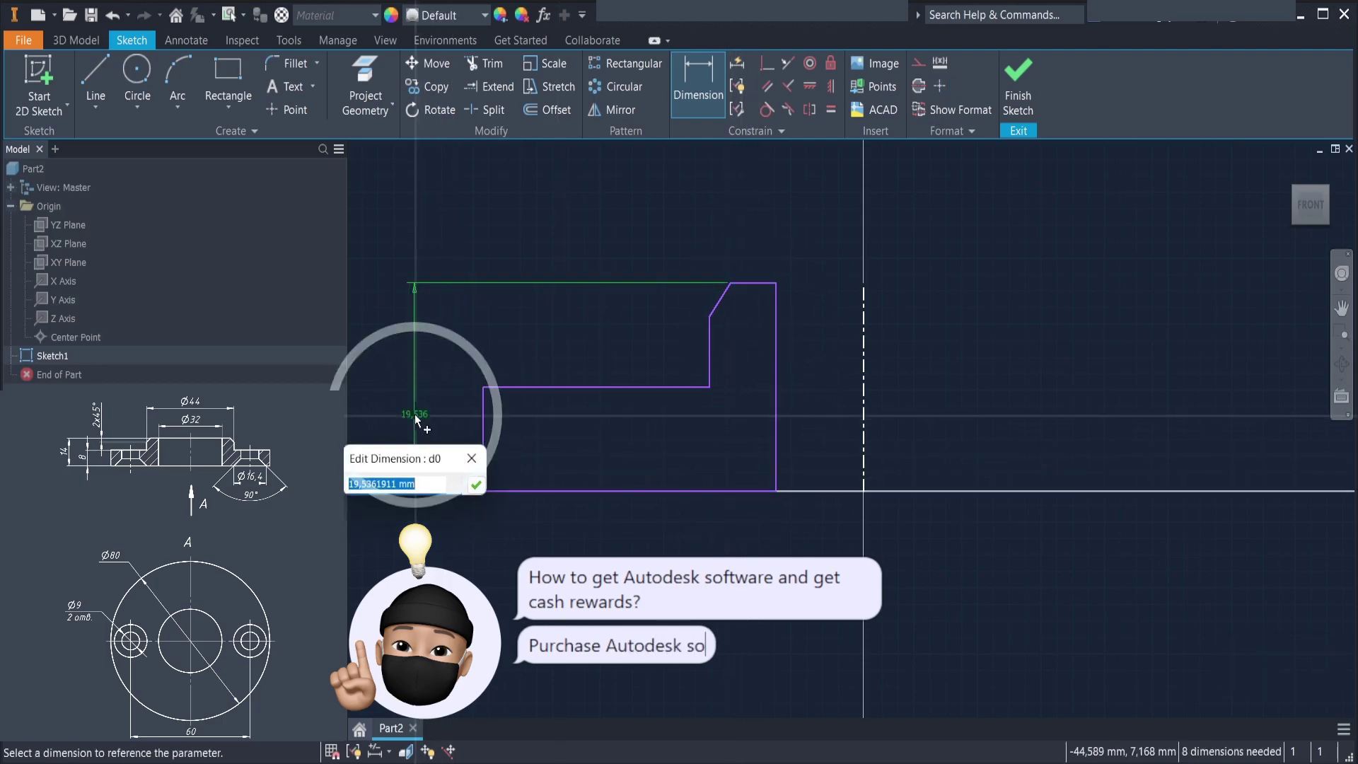
pyautogui.write('14')
pyautogui.press('Return')
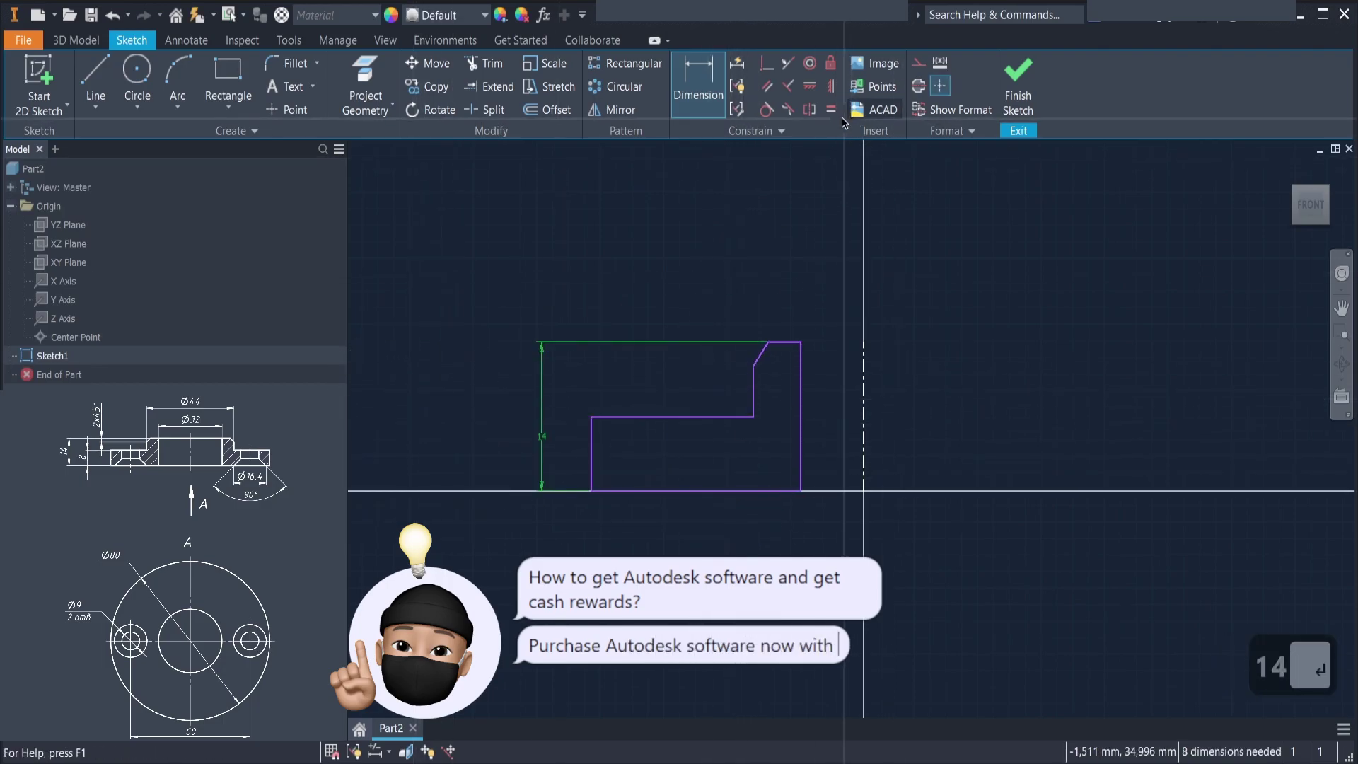
# Constrain the profile's bottom edge coincident with the origin point at the foot of the centerline
pyautogui.click(769, 63)
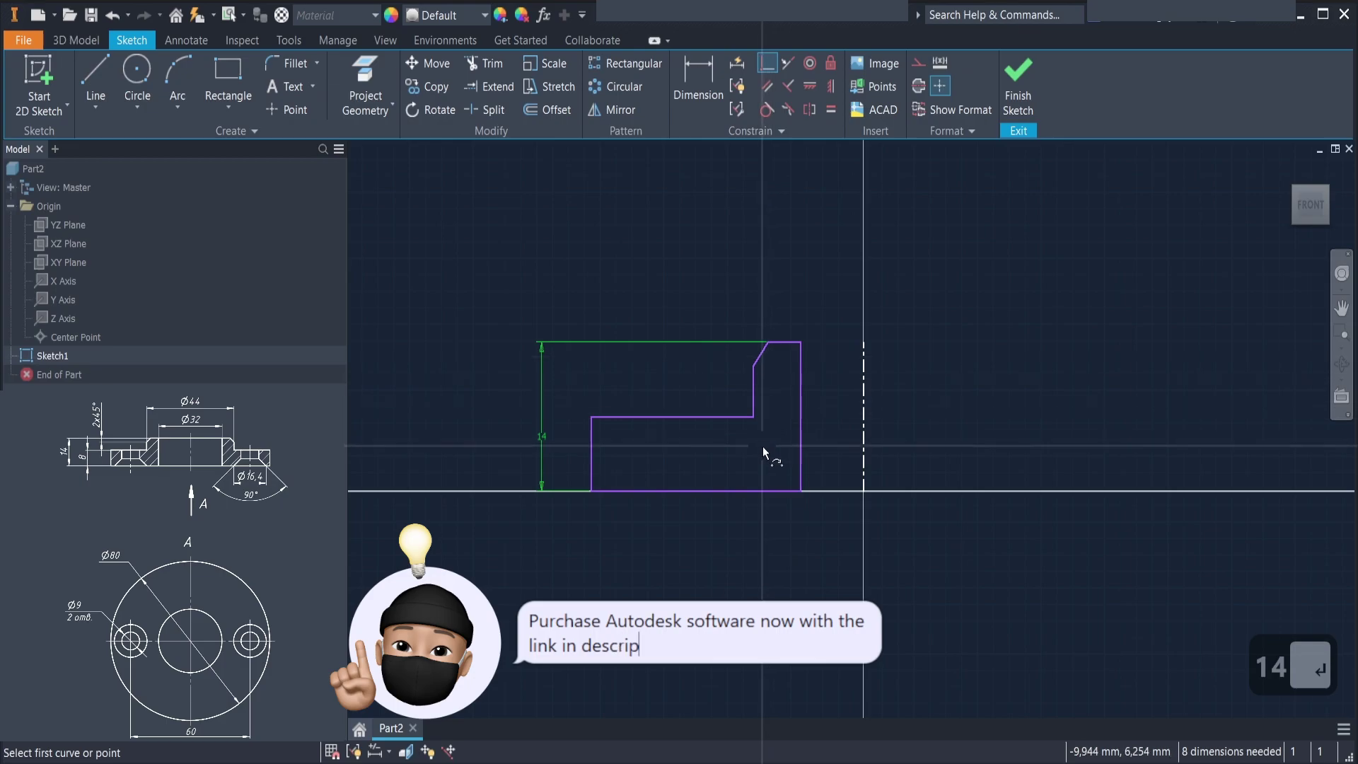
pyautogui.click(774, 490)
pyautogui.click(861, 493)
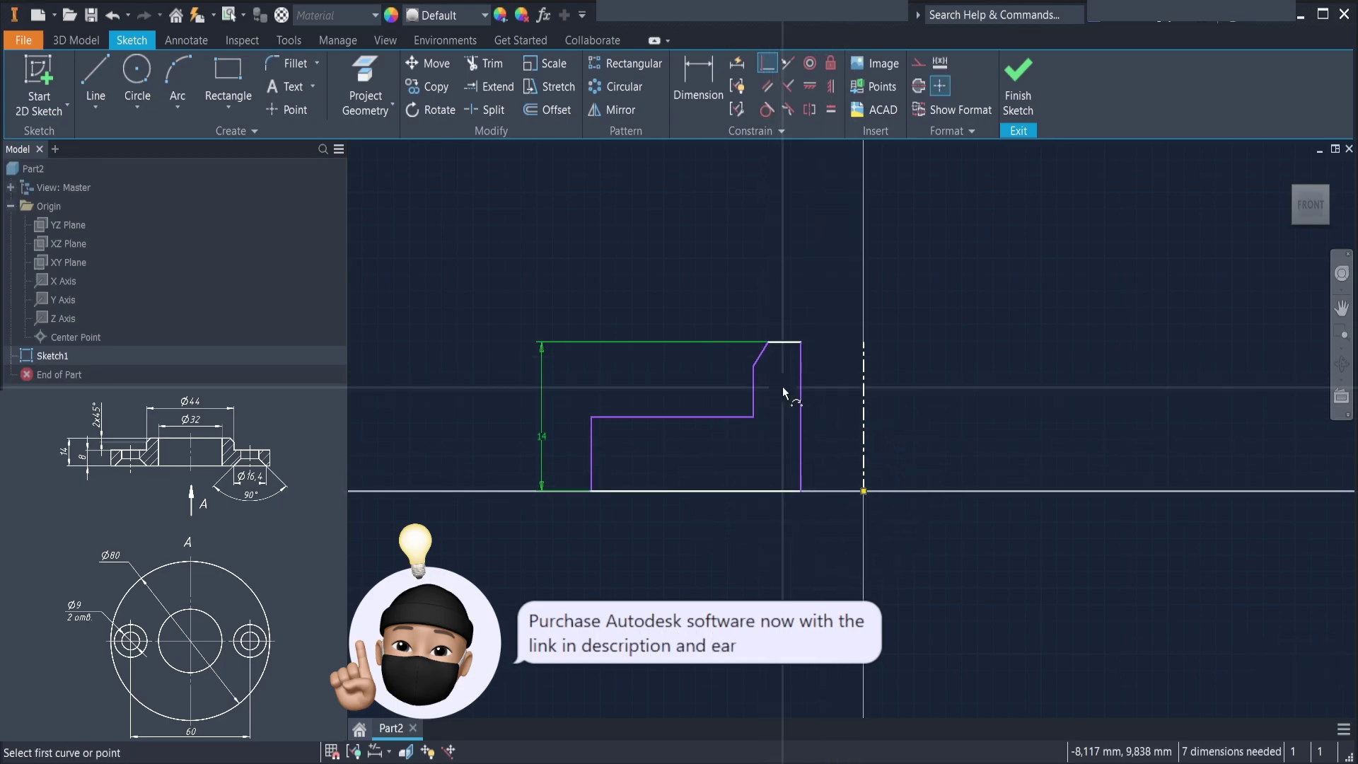
# Dimension the hub's outer vertical edge to the centerline as a 44 mm diameter
pyautogui.click(710, 90)
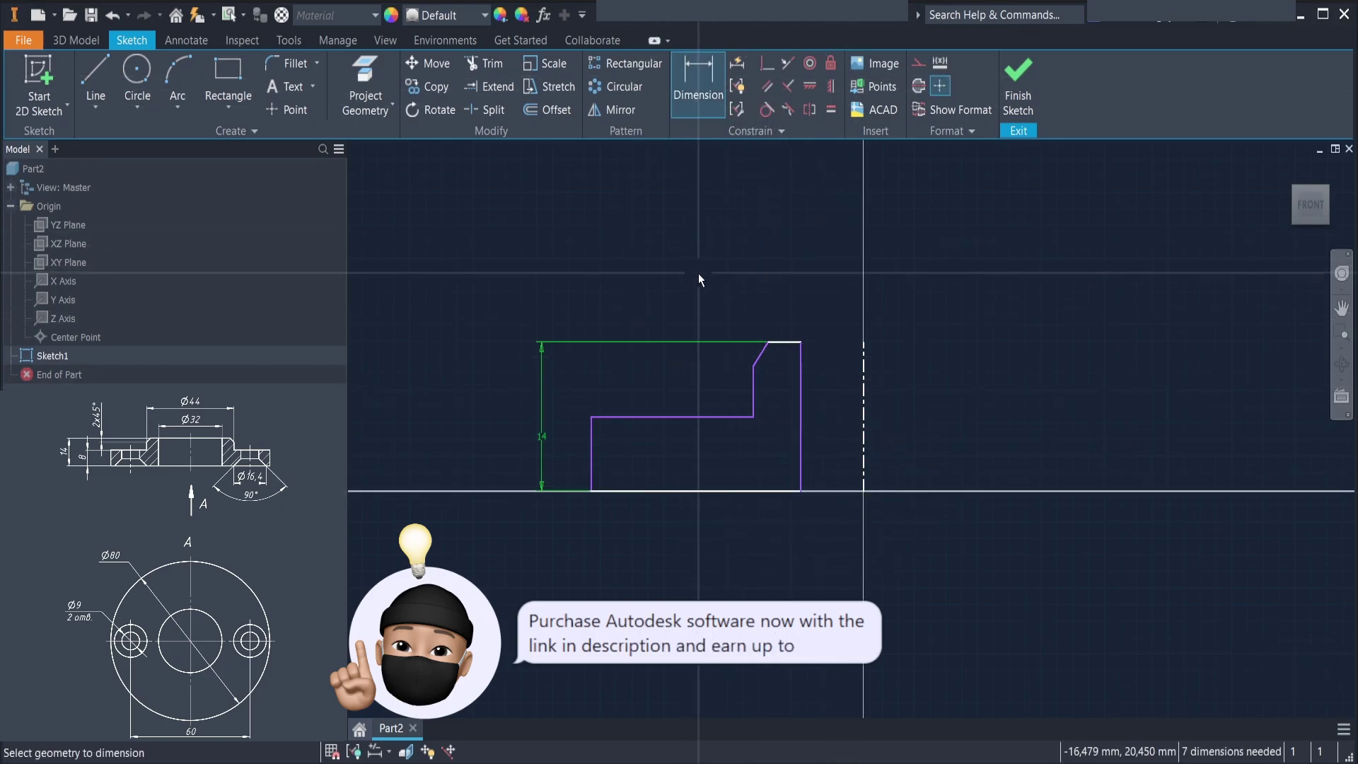
pyautogui.click(753, 394)
pyautogui.click(861, 404)
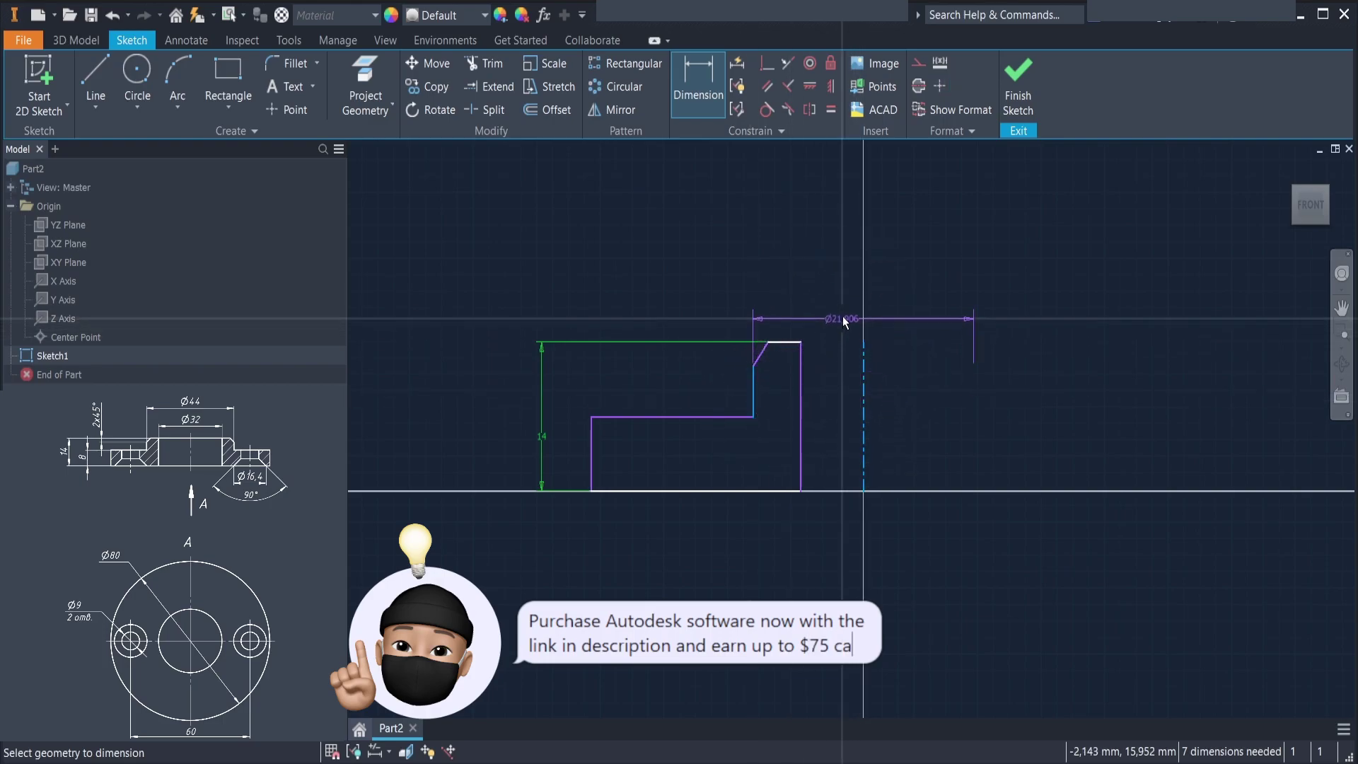
pyautogui.click(838, 307)
pyautogui.write('44')
pyautogui.press('Return')
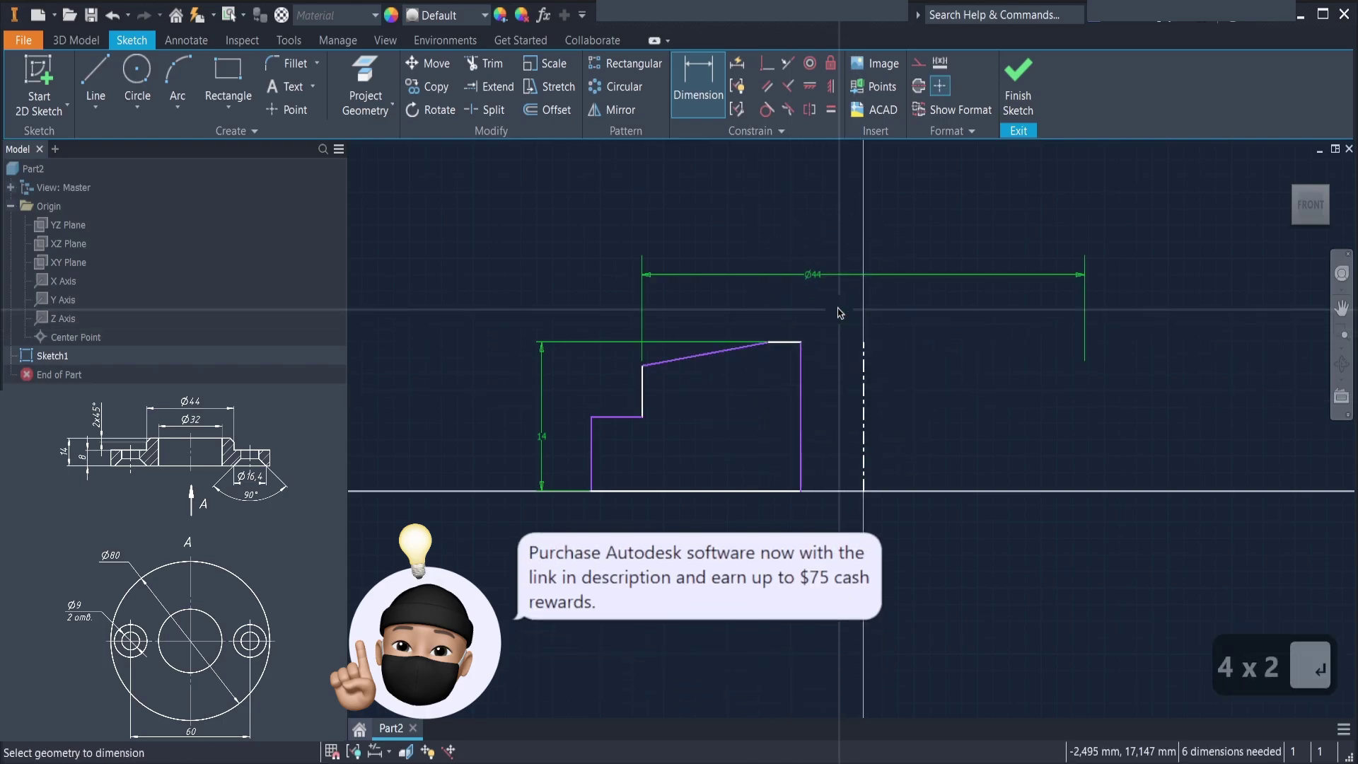
# Dimension the flange's outer vertical edge to the centerline as an 80 mm diameter
pyautogui.click(596, 445)
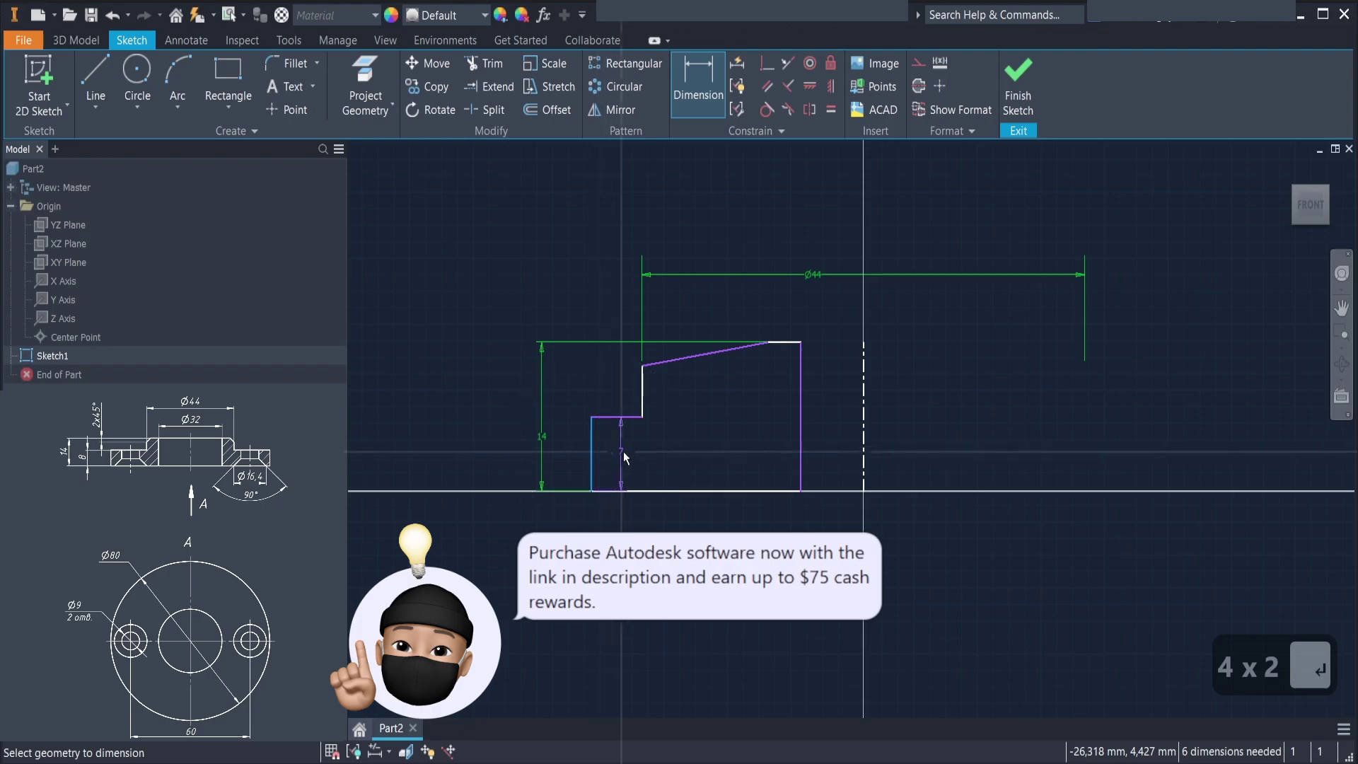
pyautogui.click(863, 477)
pyautogui.click(899, 532)
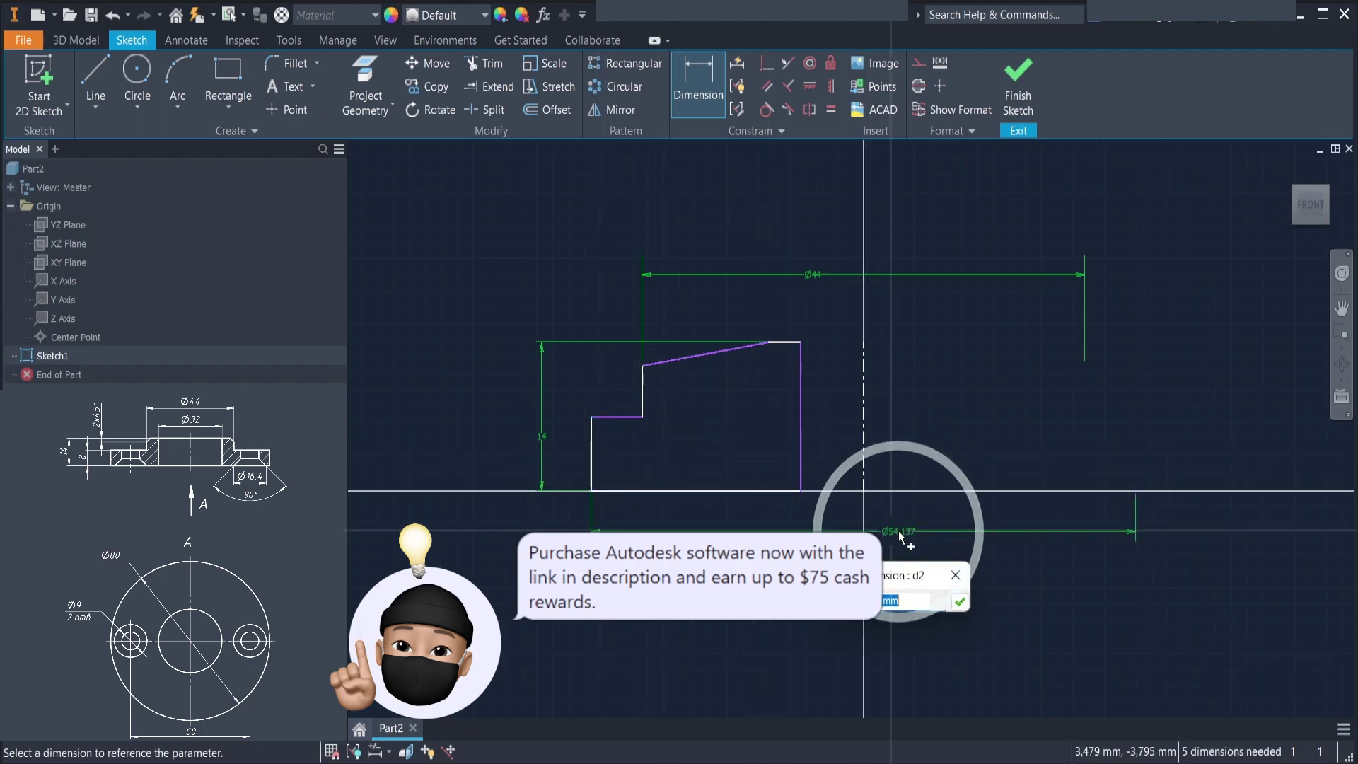
pyautogui.write('80')
pyautogui.press('Return')
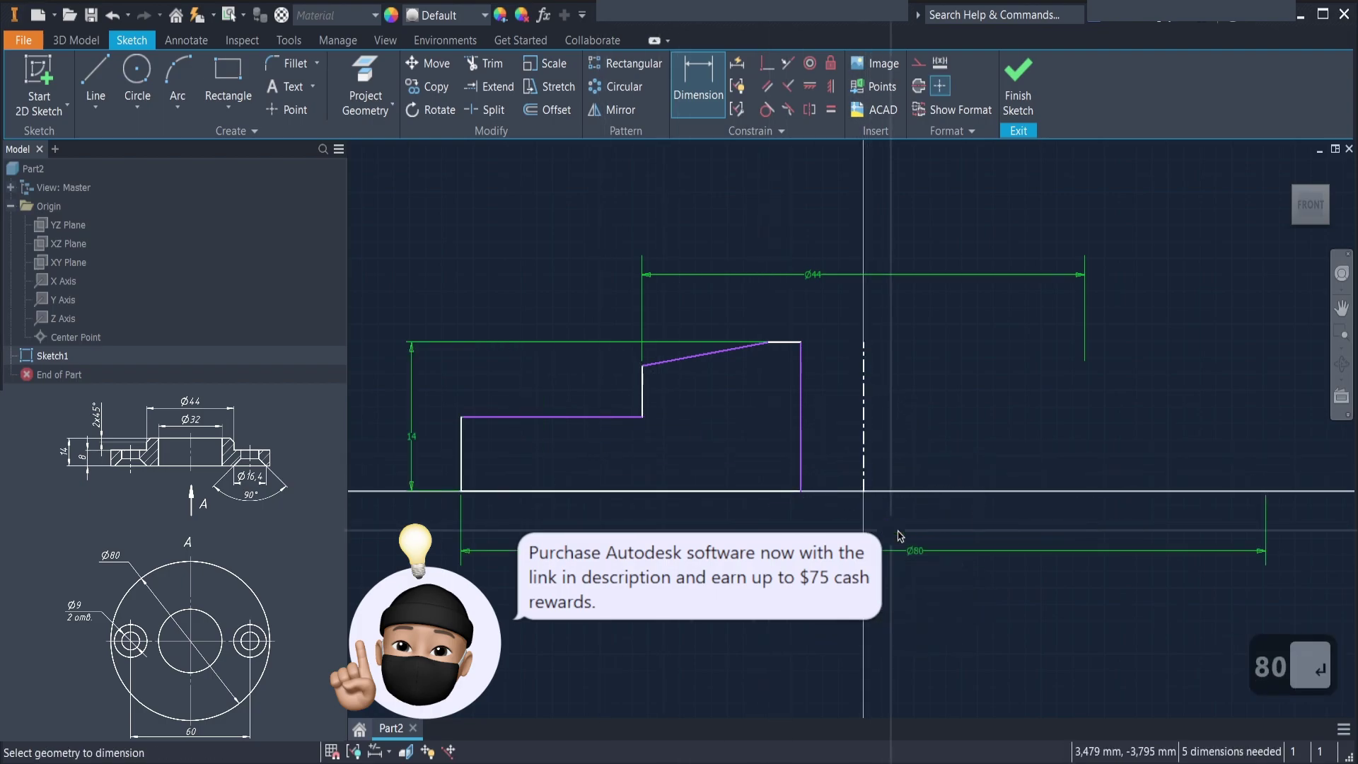
# Dimension the flange's outer vertical edge to give a flange thickness of 8 mm
pyautogui.click(461, 452)
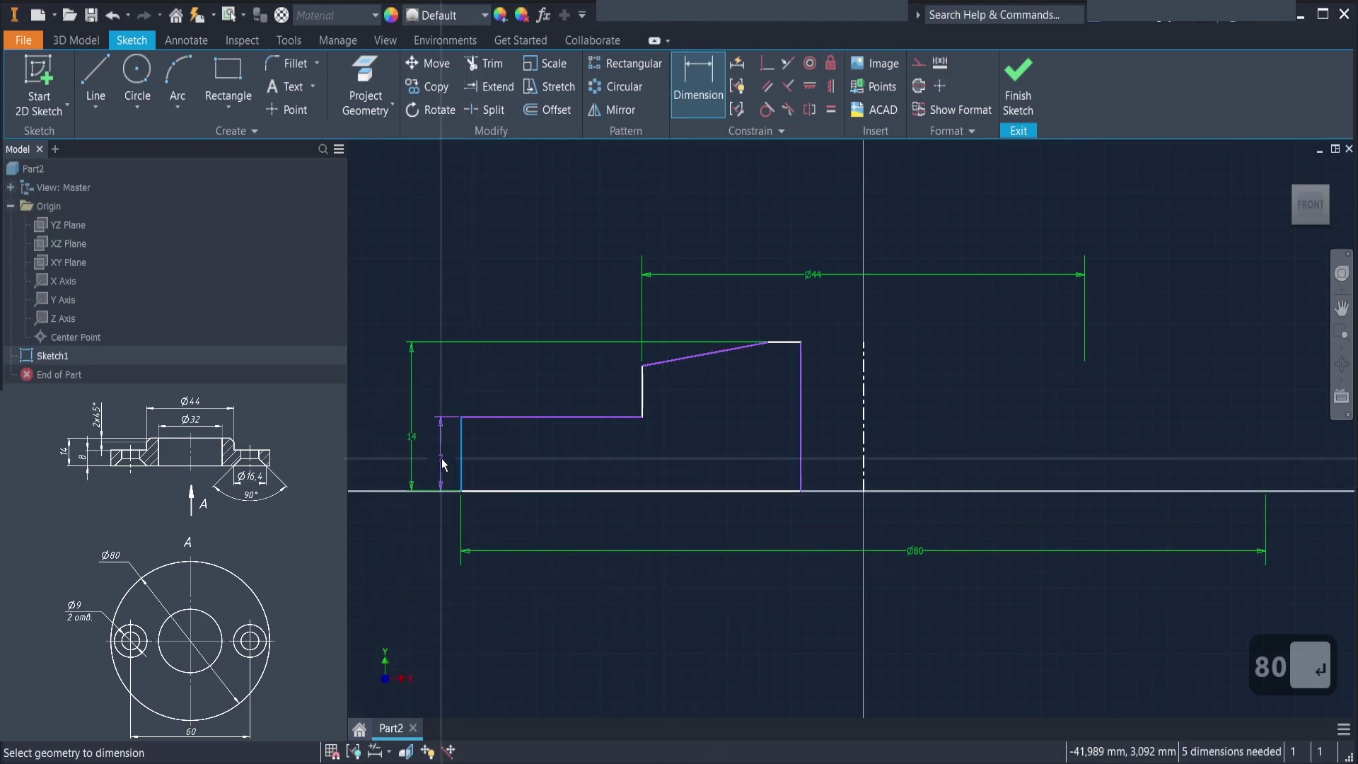
pyautogui.click(437, 458)
pyautogui.write('8')
pyautogui.press('Return')
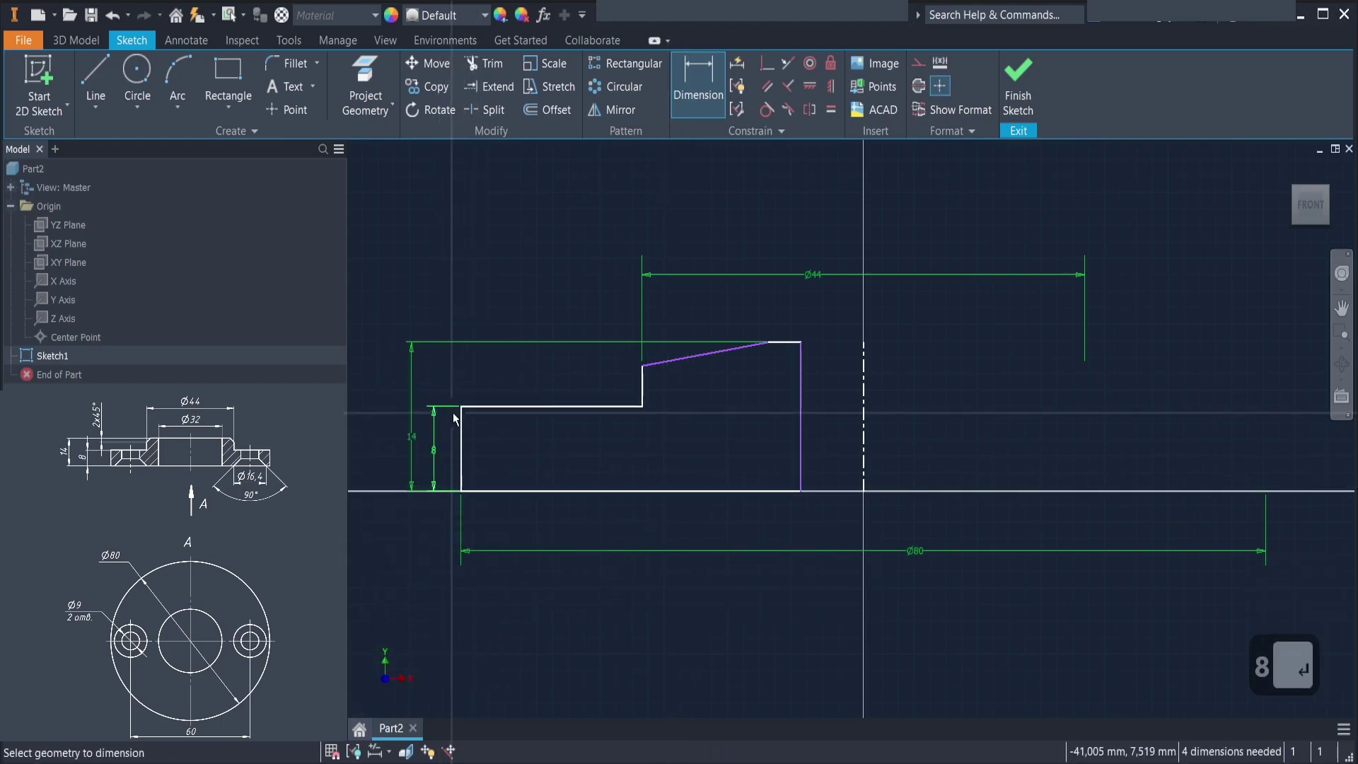
# Set the angle between the sloped chamfer line and the hub's top edge to 45 degrees
pyautogui.click(697, 354)
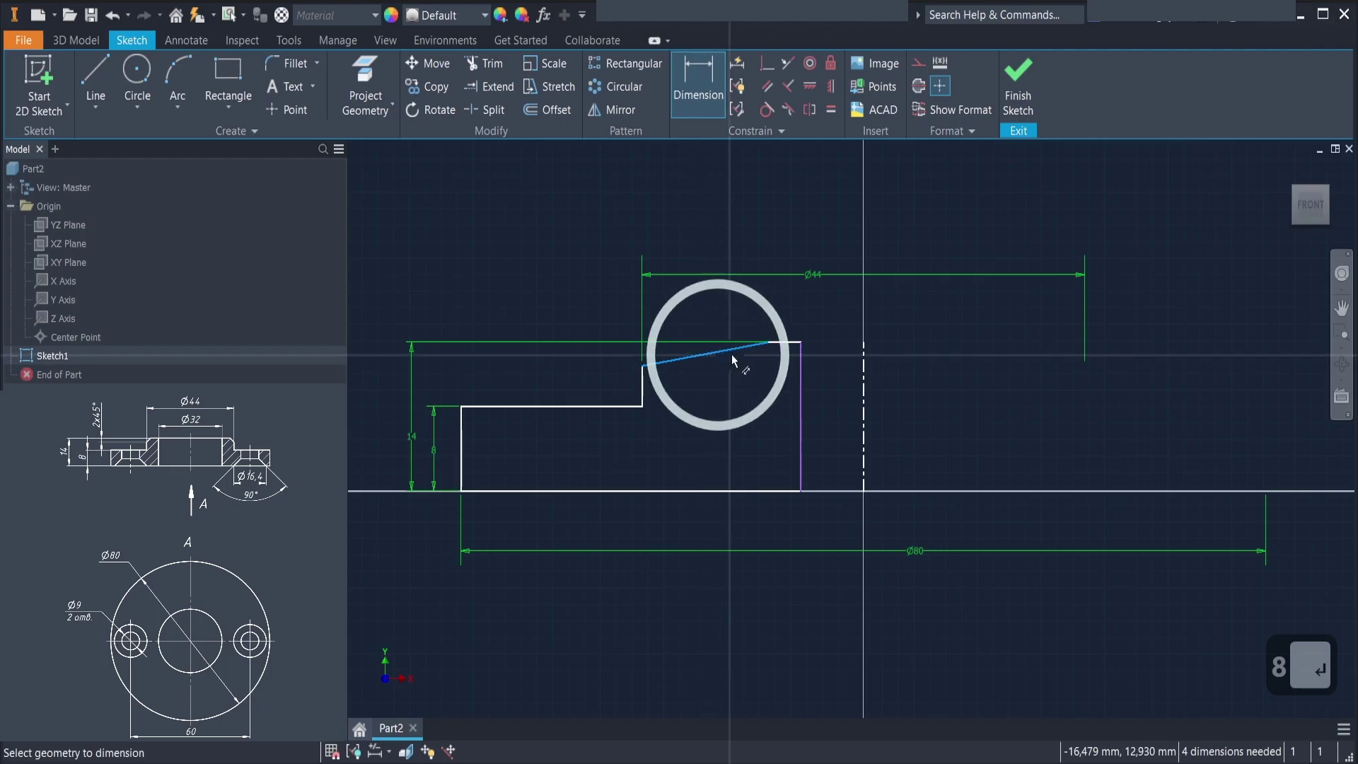
pyautogui.click(787, 349)
pyautogui.click(548, 362)
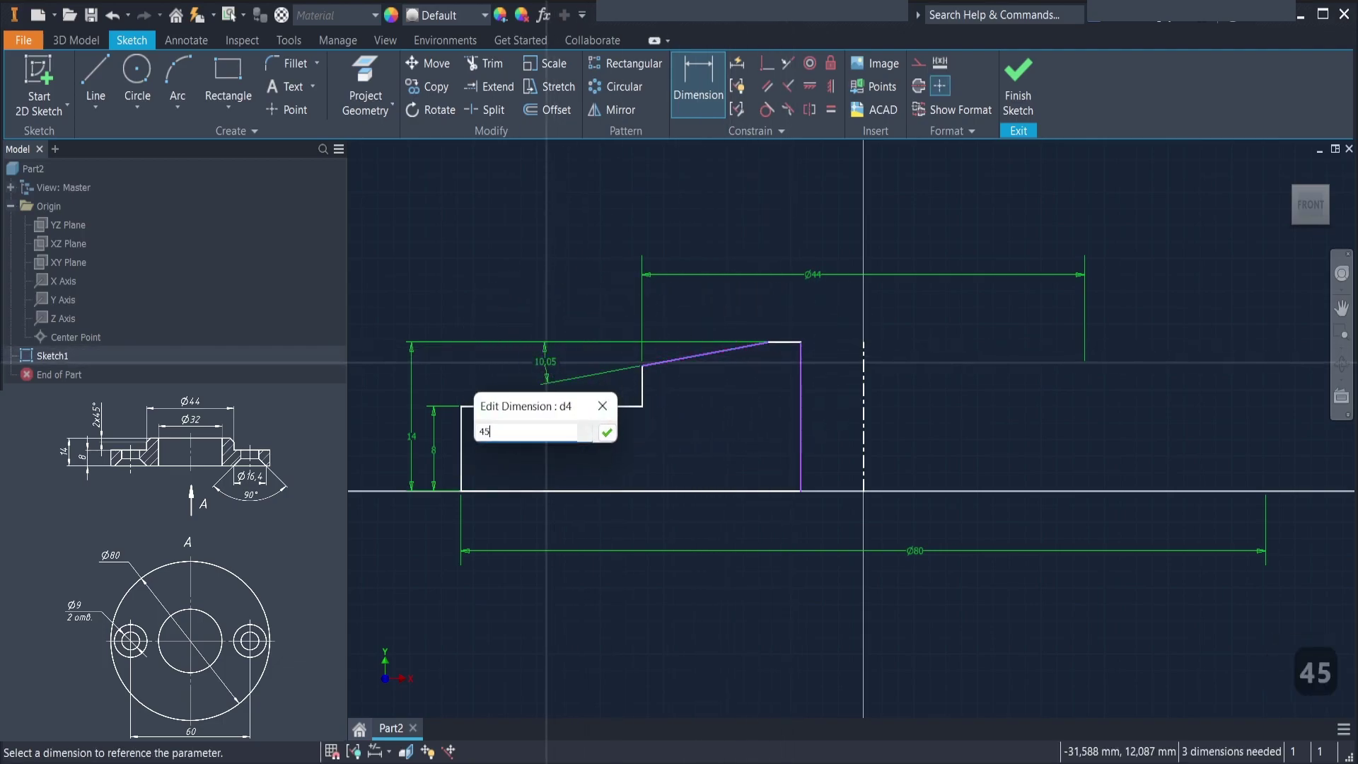
pyautogui.press('Return')
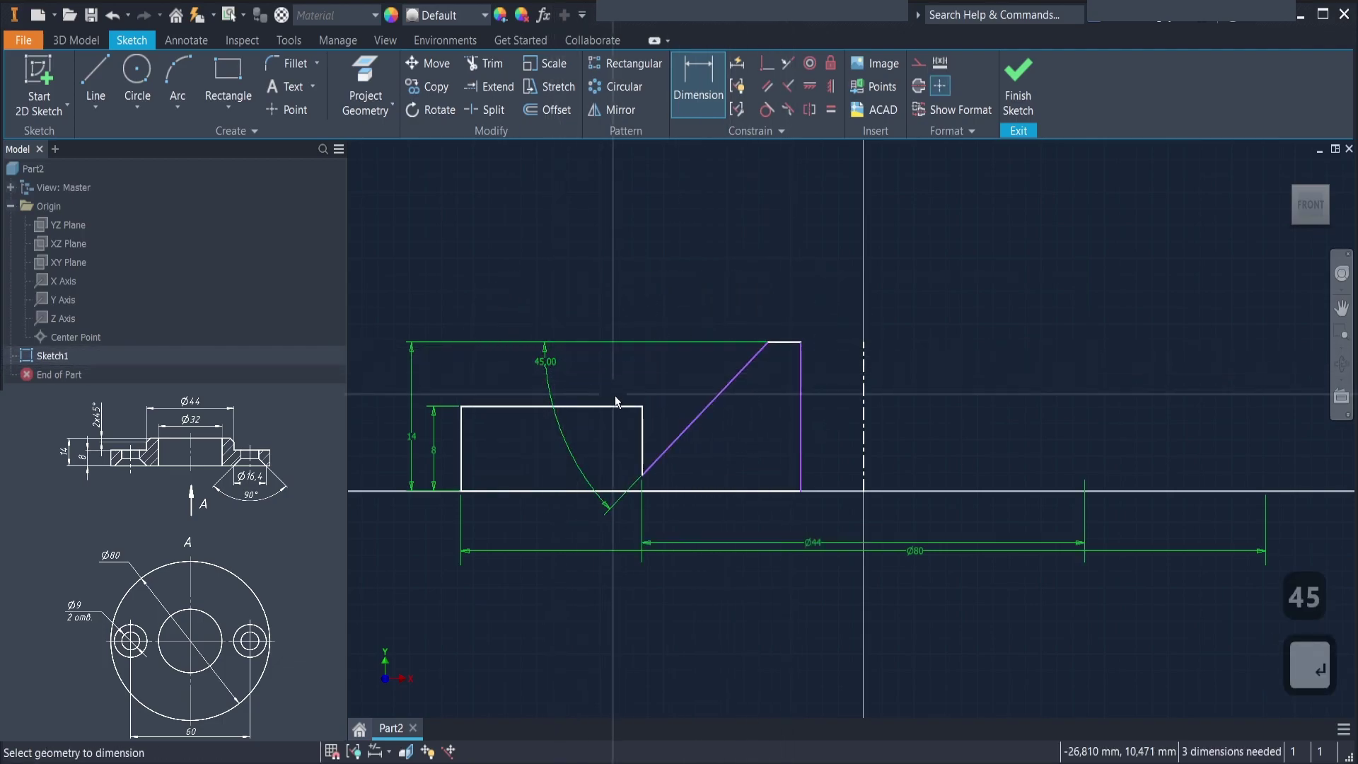
# Move the chamfer line's lower endpoint up close to the hub's top edge and dimension the chamfer's height as 2 mm
pyautogui.press('Escape')
pyautogui.moveTo(642, 476); pyautogui.dragTo(642, 364)
pyautogui.click(696, 82)
pyautogui.click(661, 341)
pyautogui.click(580, 362)
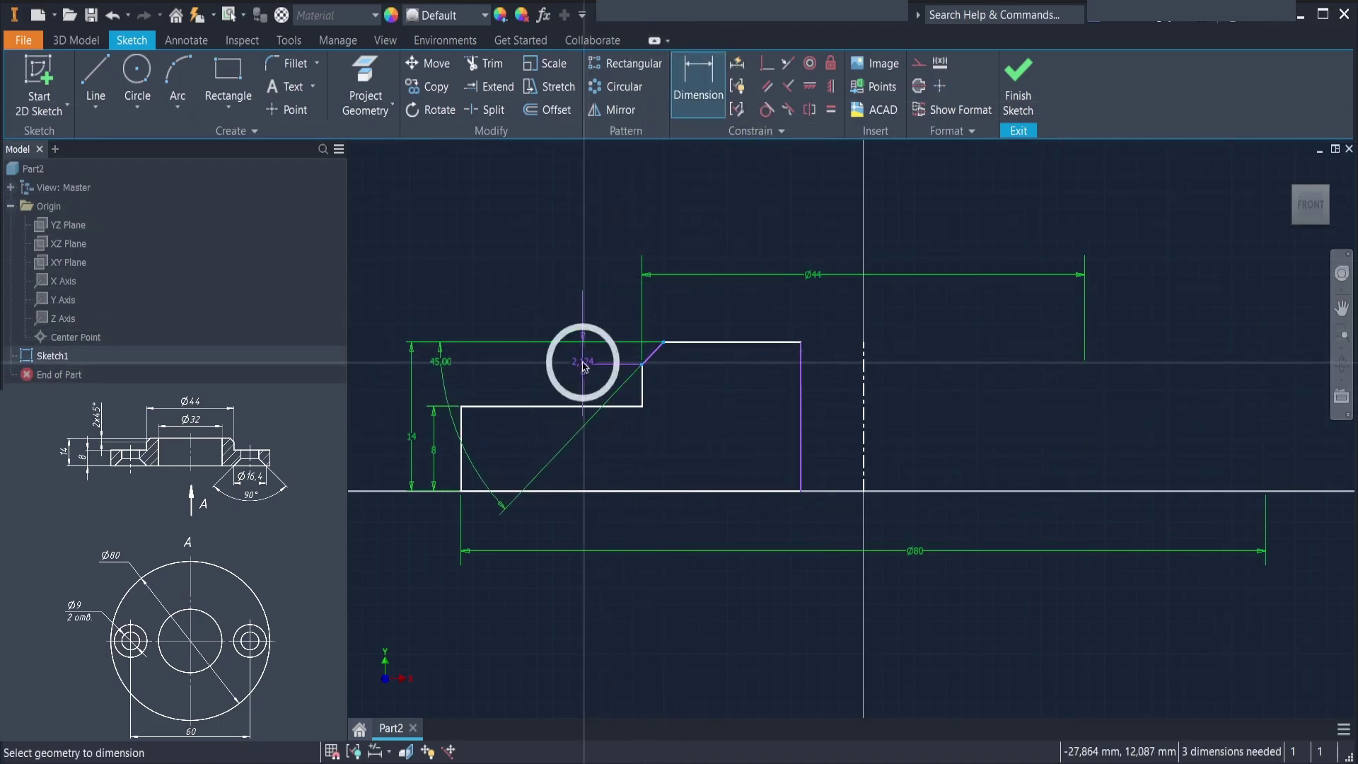
pyautogui.write('2')
pyautogui.press('Return')
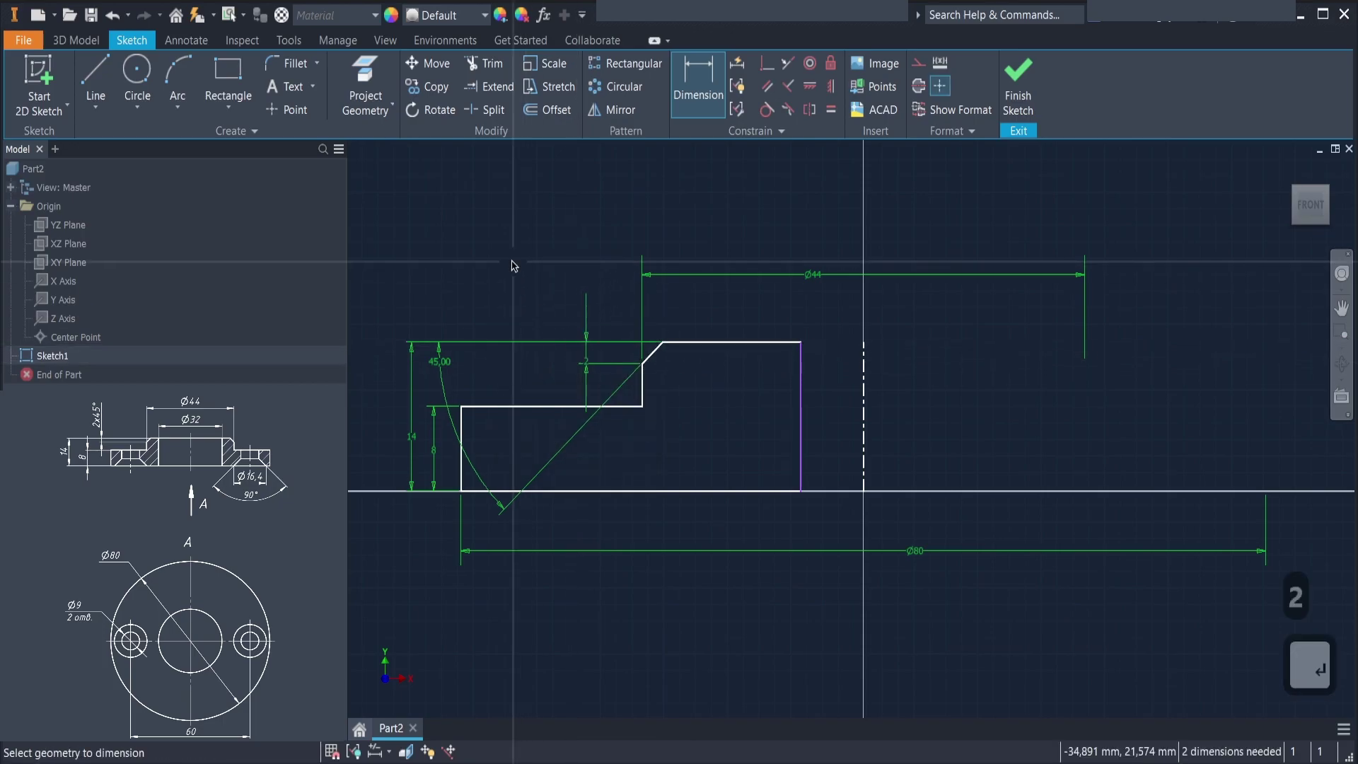
# Dimension the bore's vertical edge to the centerline as a 32 mm diameter
pyautogui.click(799, 379)
pyautogui.click(864, 391)
pyautogui.click(829, 318)
pyautogui.press('Return')
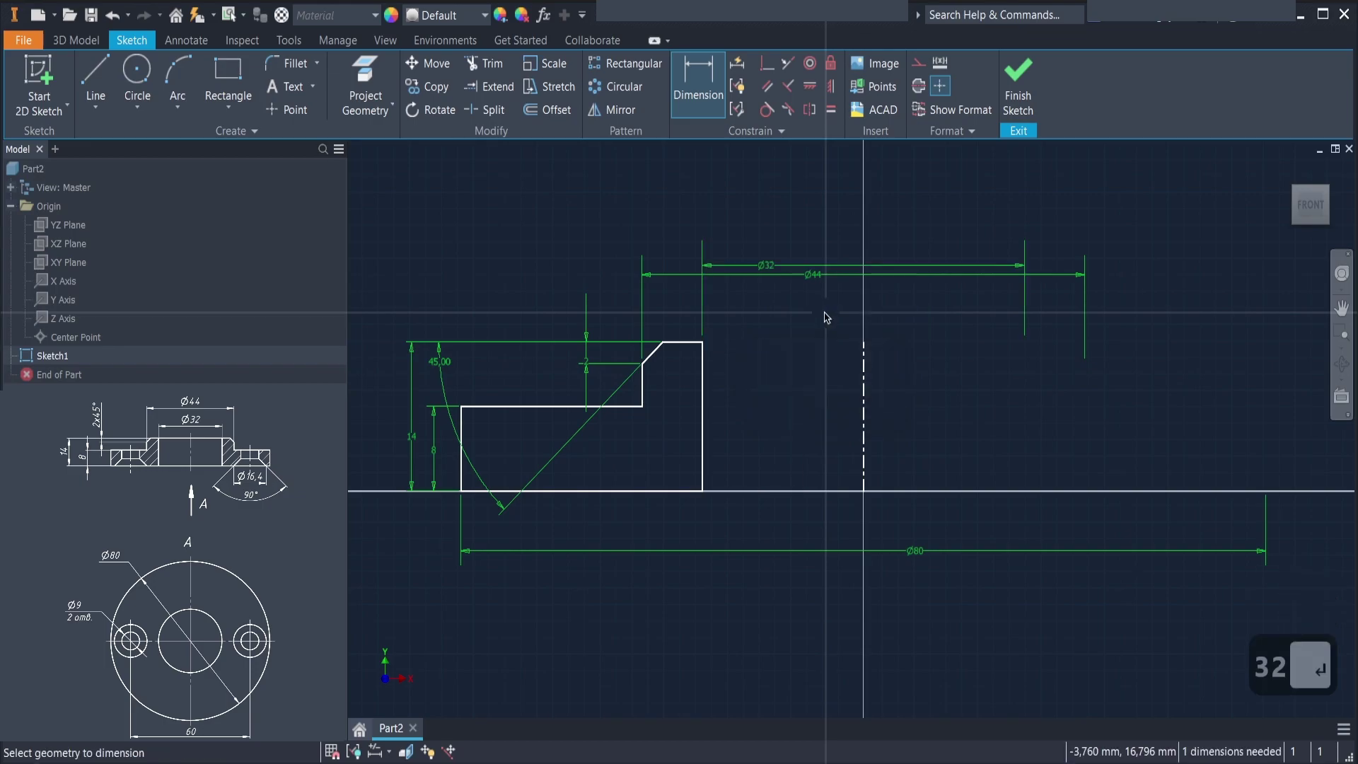
# Revolve the dimensioned profile around the centerline into a solid flange
pyautogui.scroll(2, 796, 386)
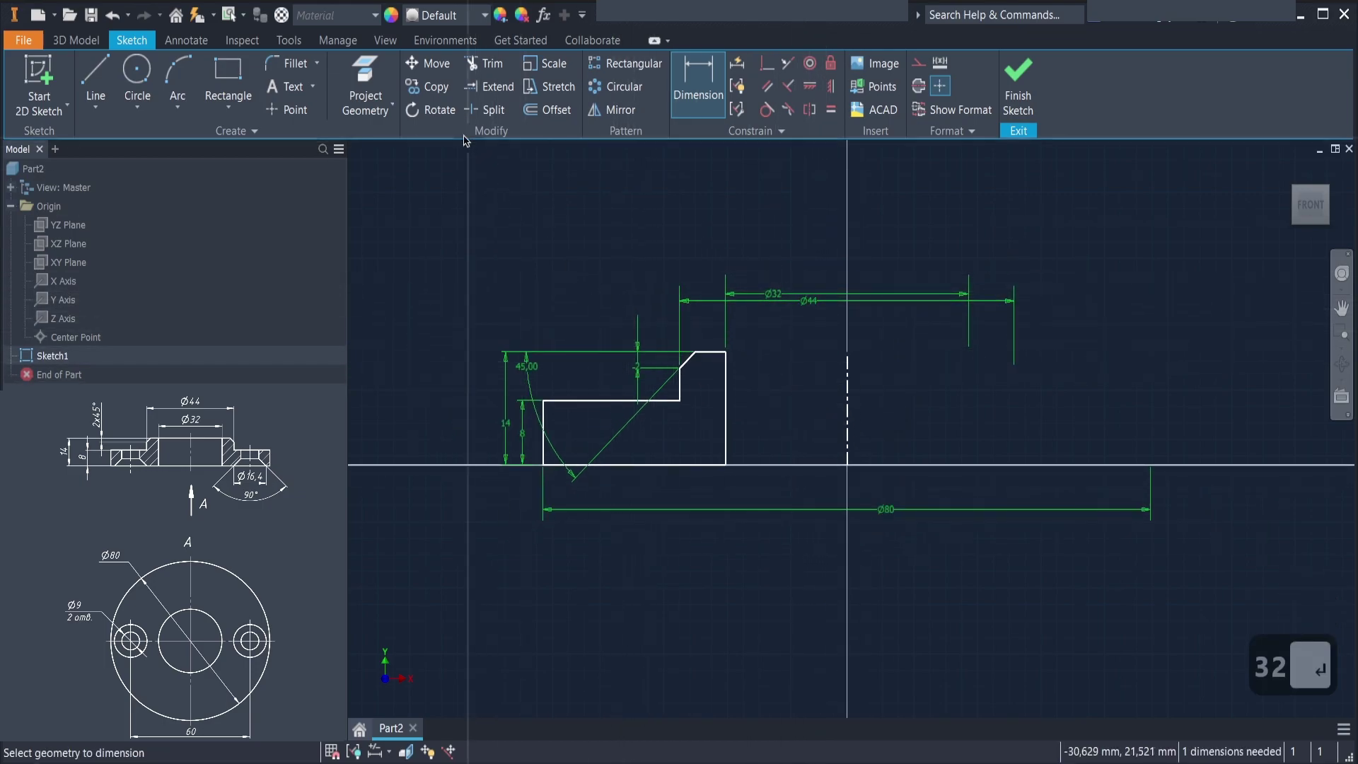
pyautogui.click(85, 41)
pyautogui.click(137, 83)
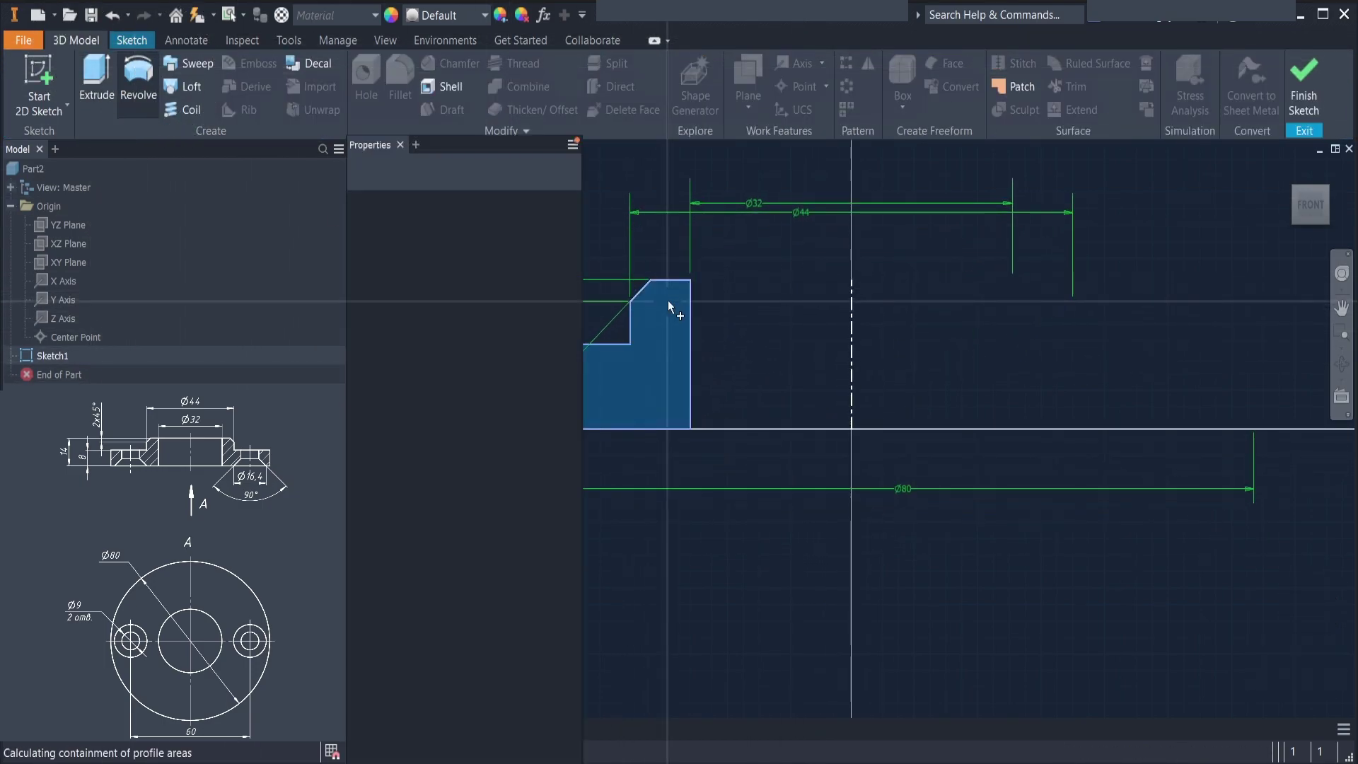
pyautogui.click(394, 421)
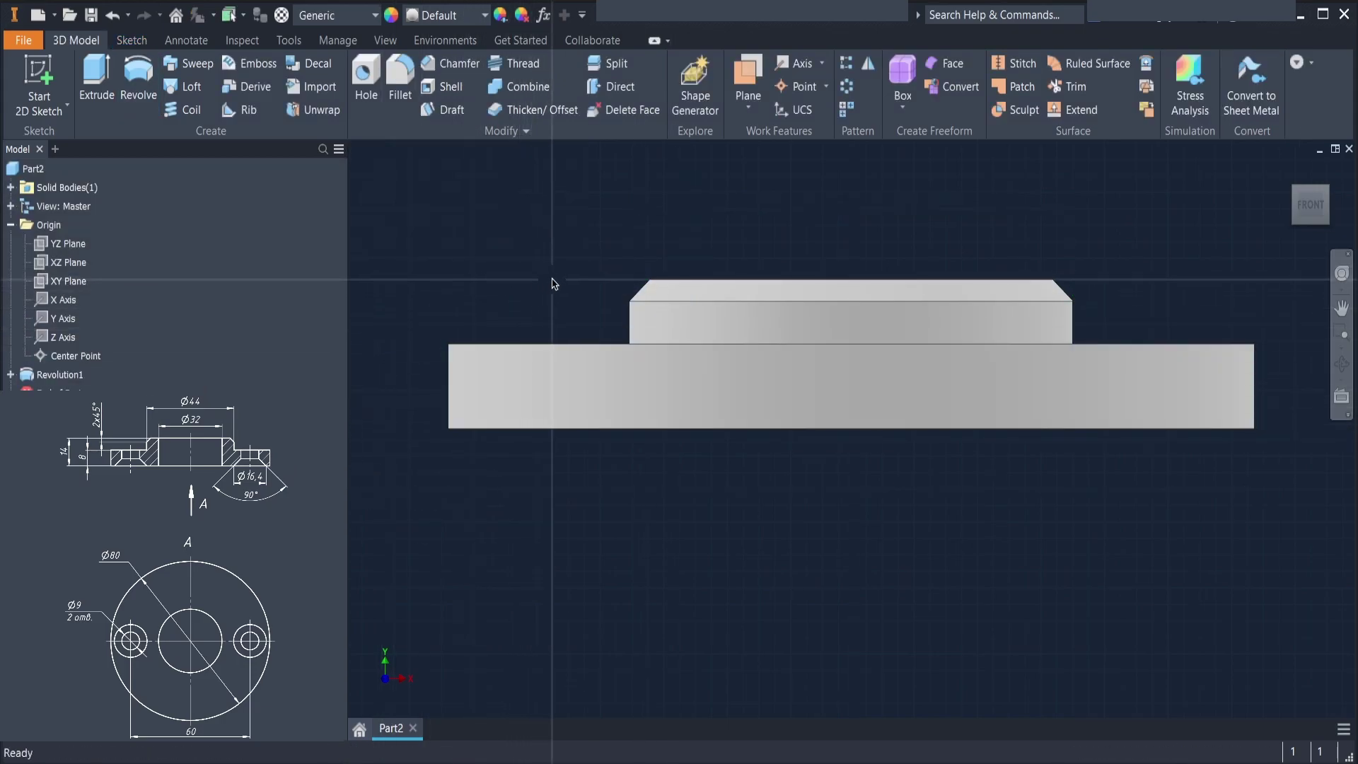
# Start a sketch on the flange's upper face and draw a 9 mm diameter circle on the horizontal axis beside the hub
pyautogui.keyDown('shift'); pyautogui.moveTo(549, 309); pyautogui.dragTo(554, 321, button='middle'); pyautogui.keyUp('shift')
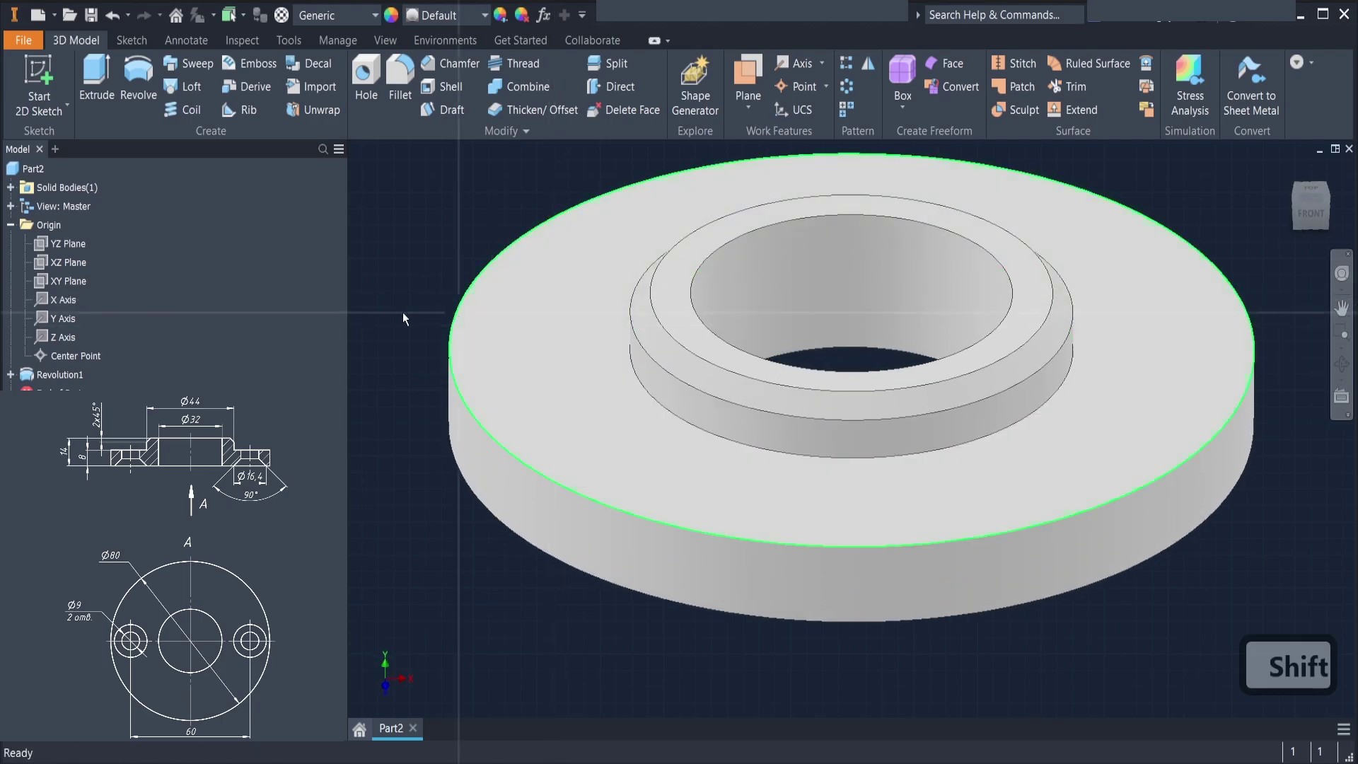
pyautogui.click(556, 366)
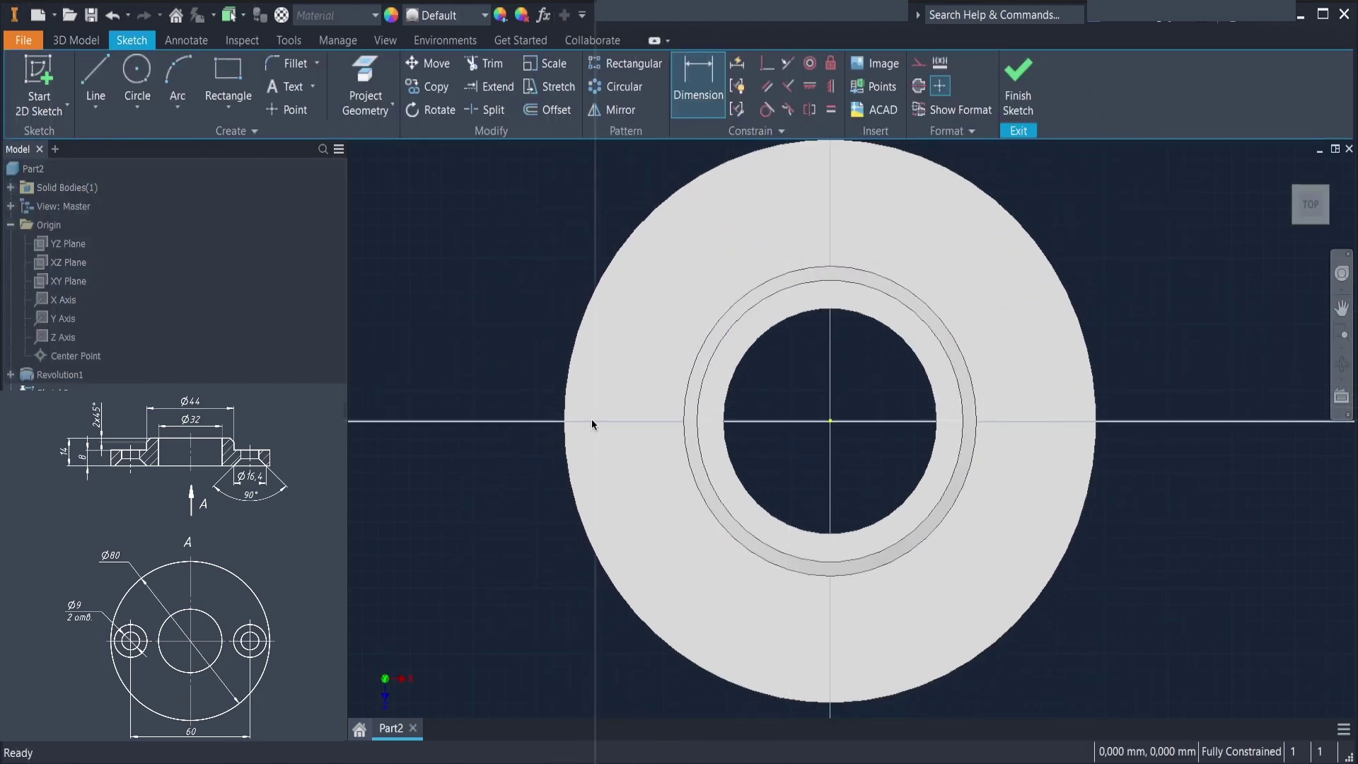
pyautogui.rightClick(455, 313)
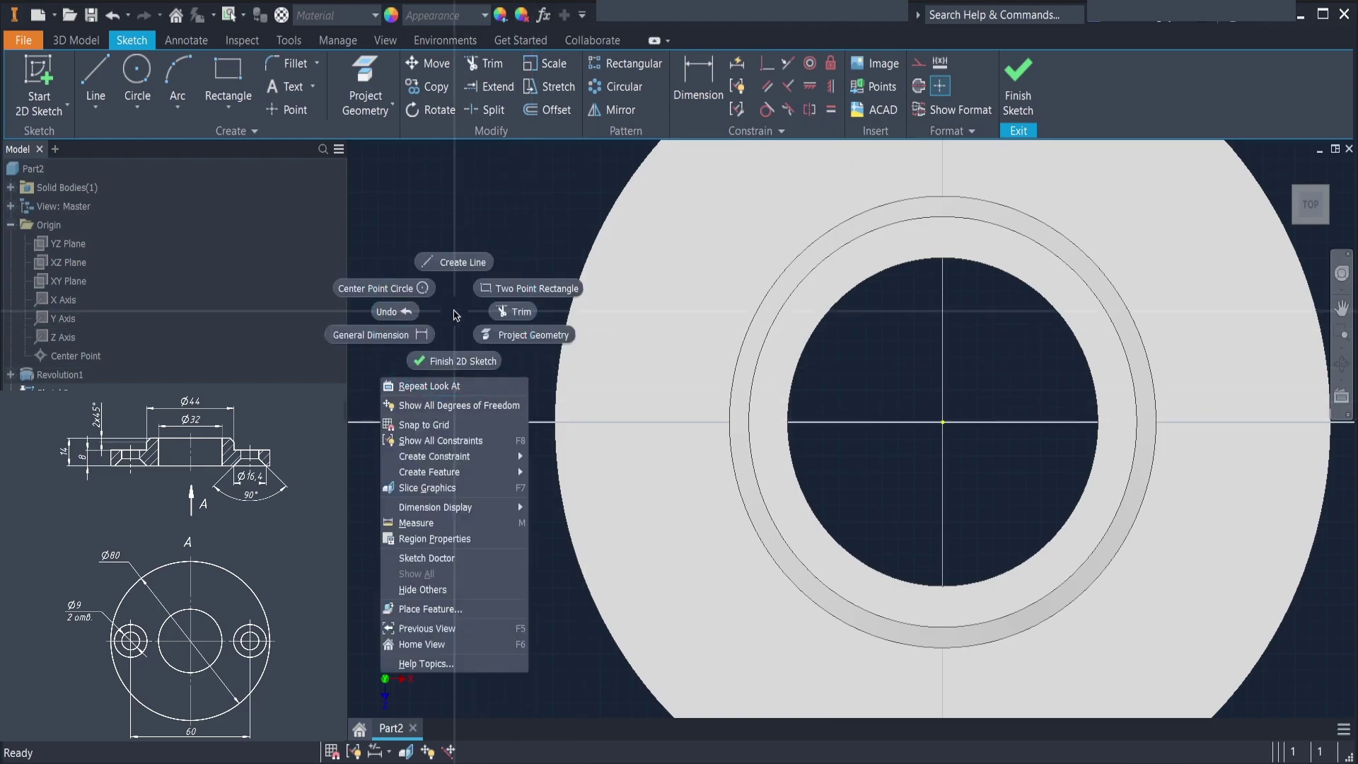
pyautogui.click(423, 290)
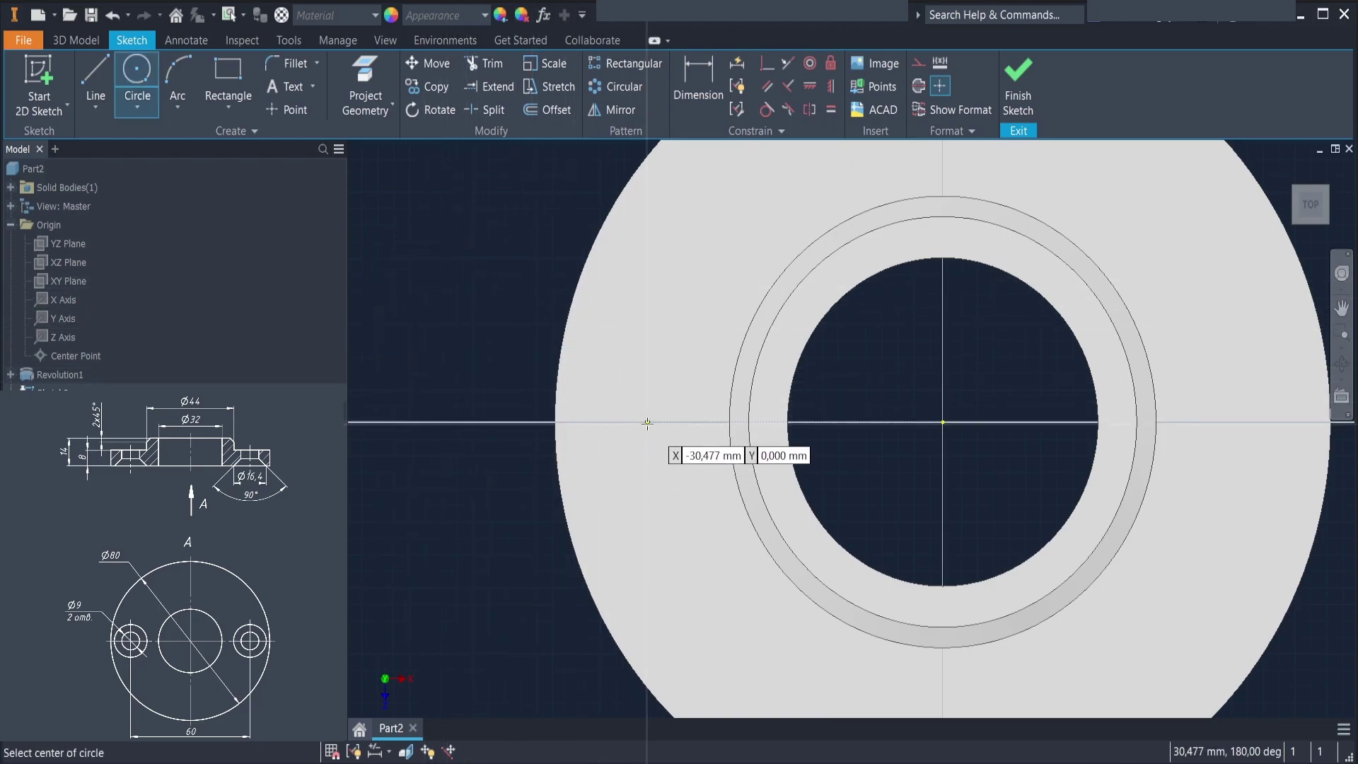
pyautogui.click(647, 423)
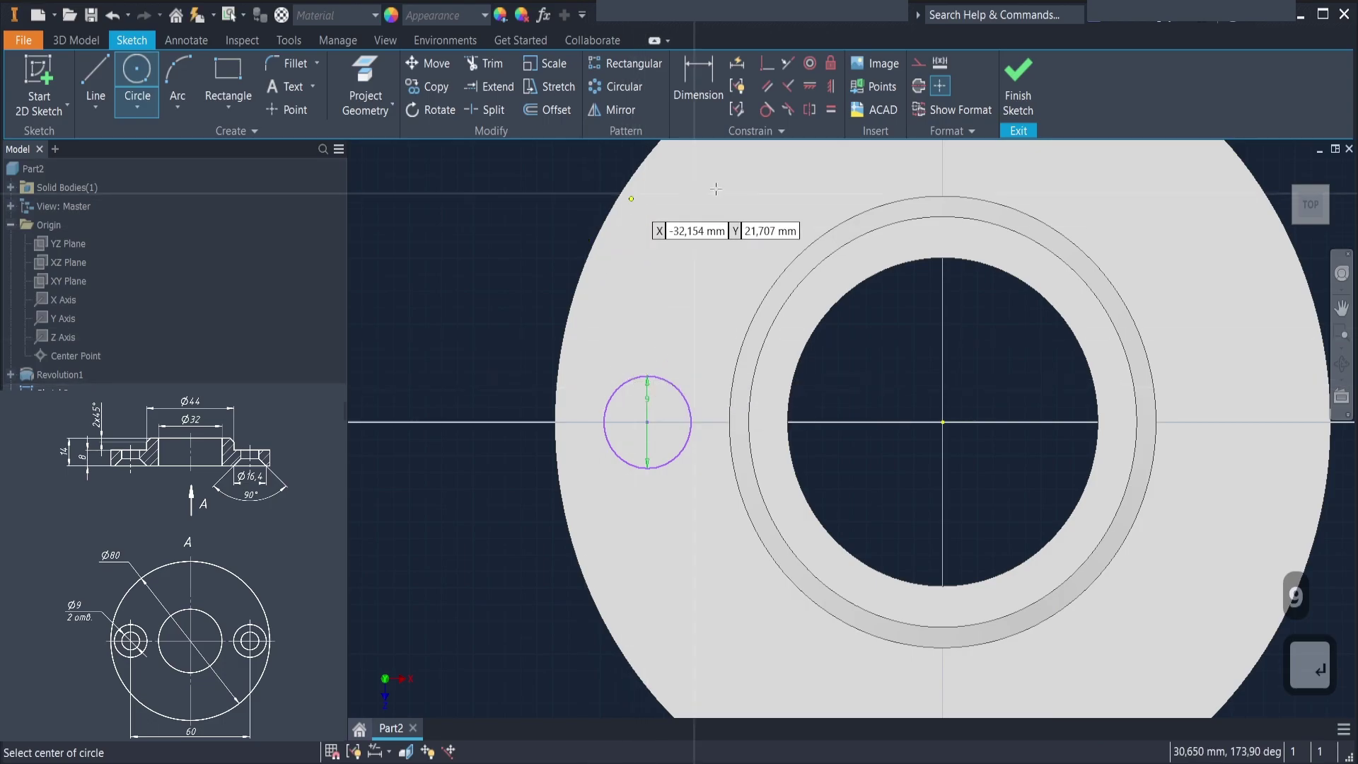
# Apply a horizontal constraint between the small circle's center and the origin point
pyautogui.click(817, 91)
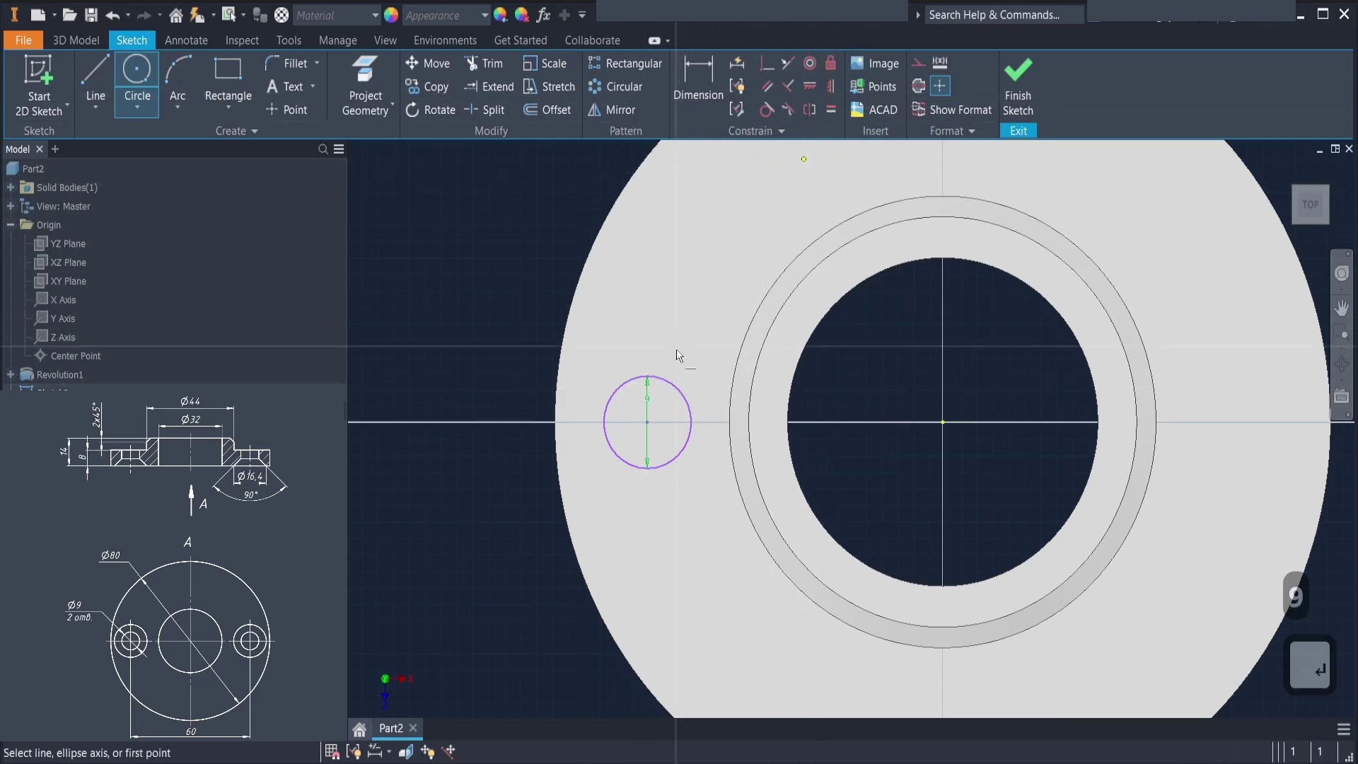
pyautogui.click(649, 422)
pyautogui.click(942, 423)
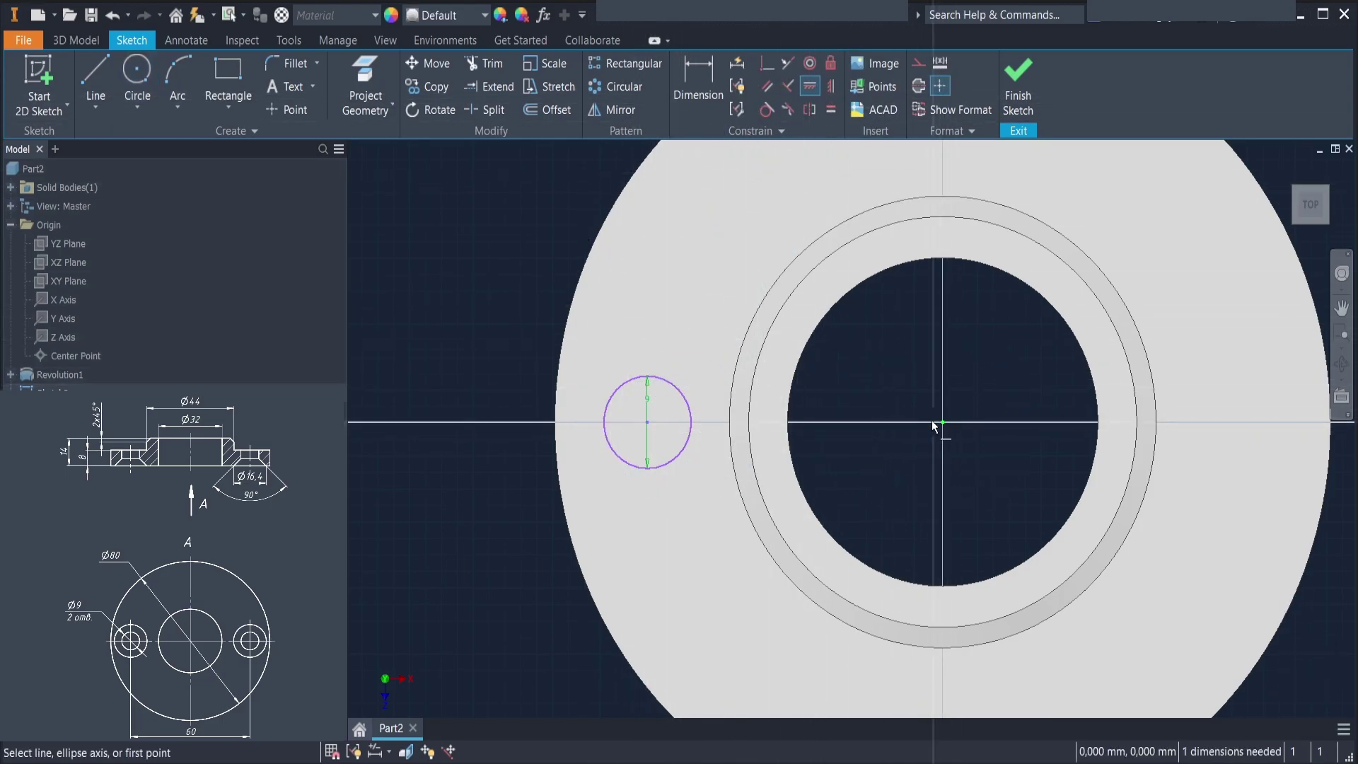
# Dimension the distance from the small circle's center to the origin as 30 mm
pyautogui.click(695, 84)
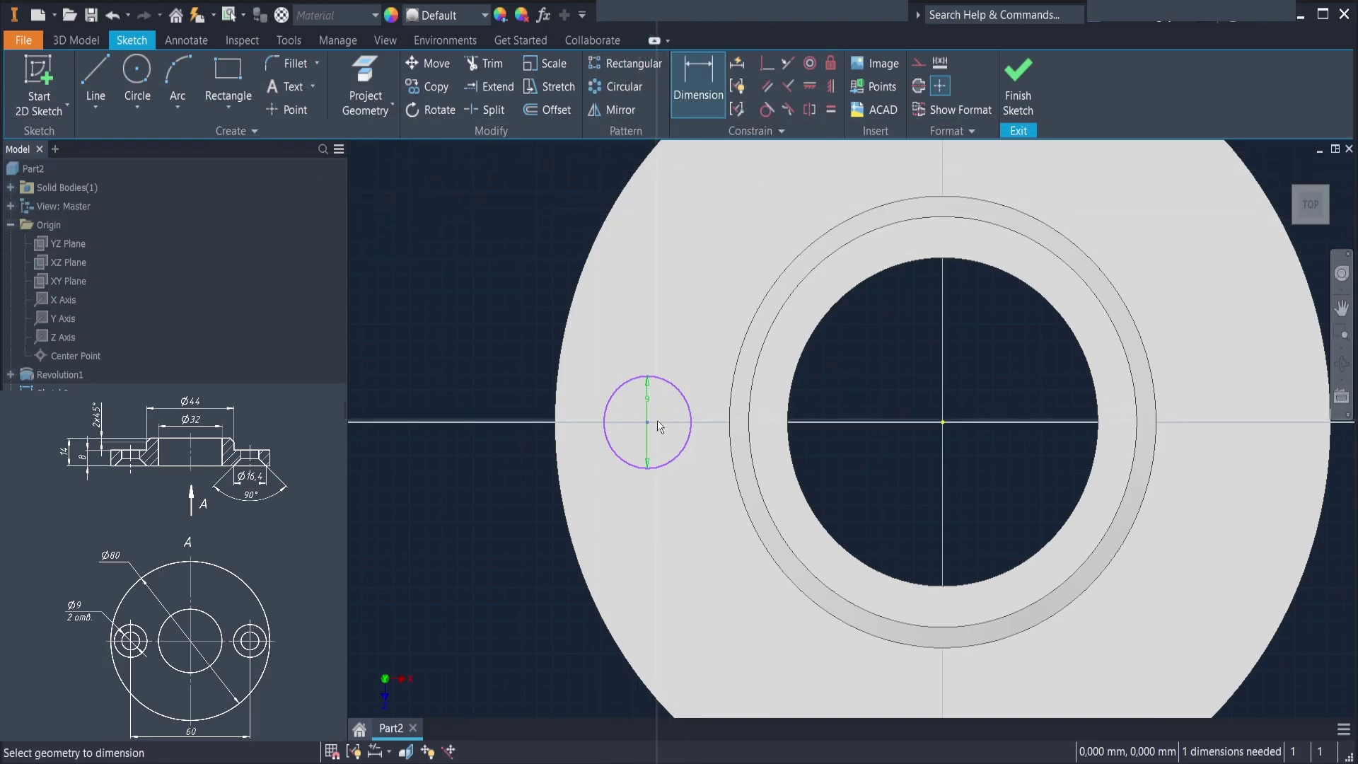
pyautogui.click(945, 423)
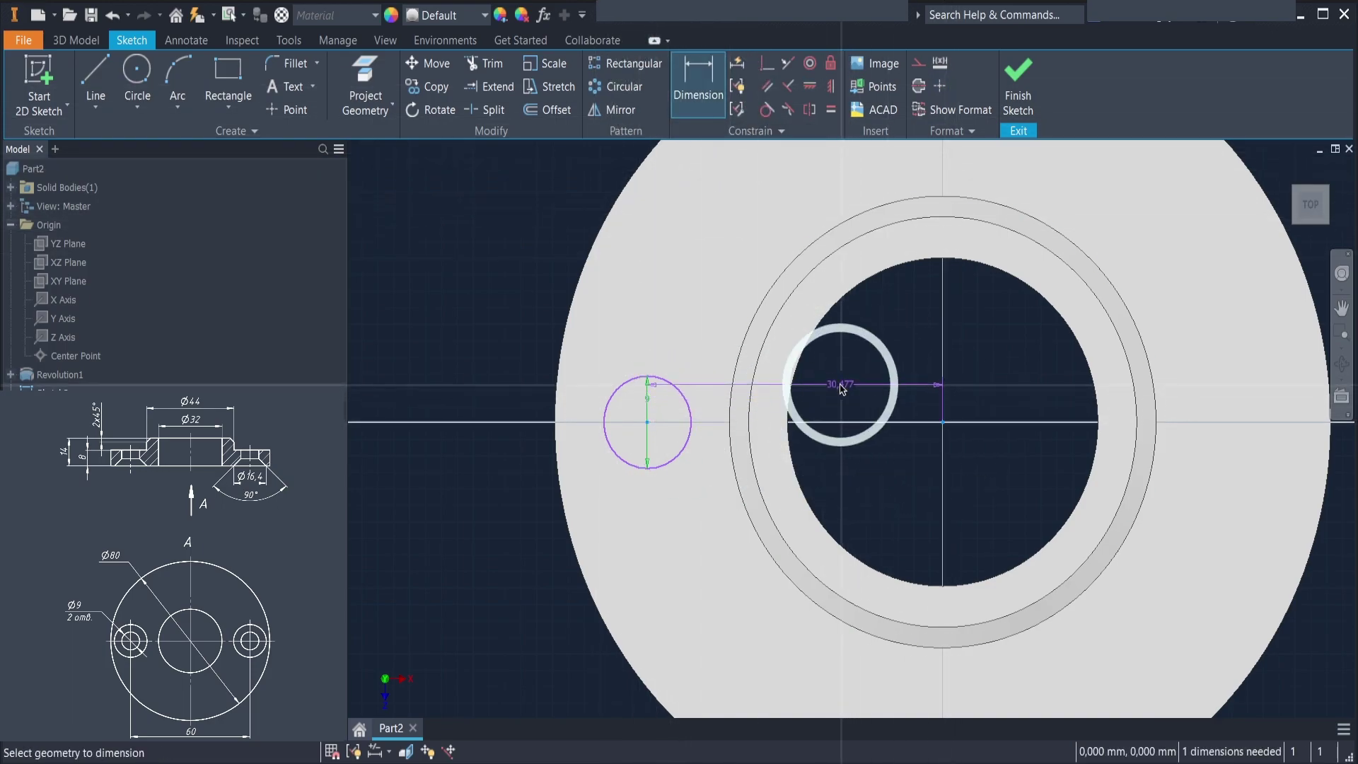
pyautogui.click(842, 387)
pyautogui.write('30')
pyautogui.press('Return')
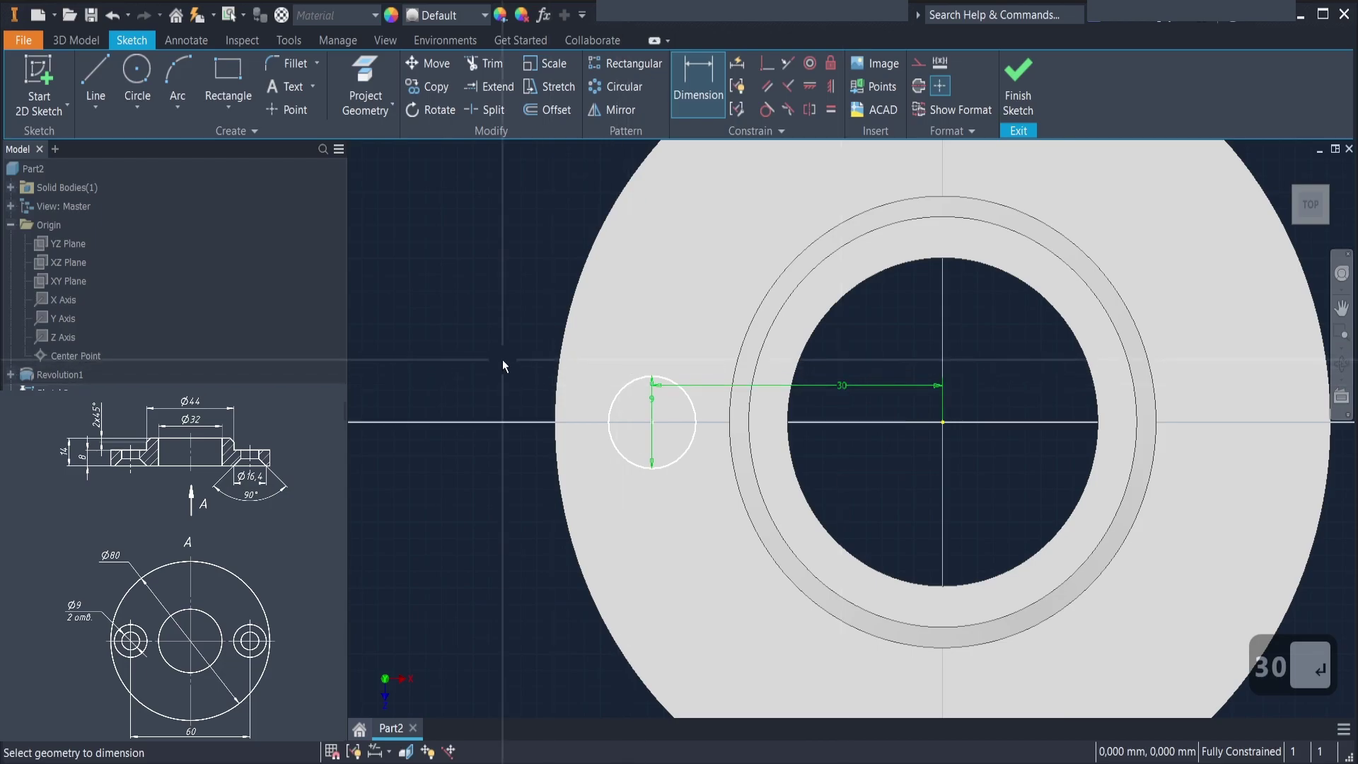
# Extrude the 9 mm circle as a cut to make a hole through the flange
pyautogui.scroll(-1, 503, 359)
pyautogui.click(75, 40)
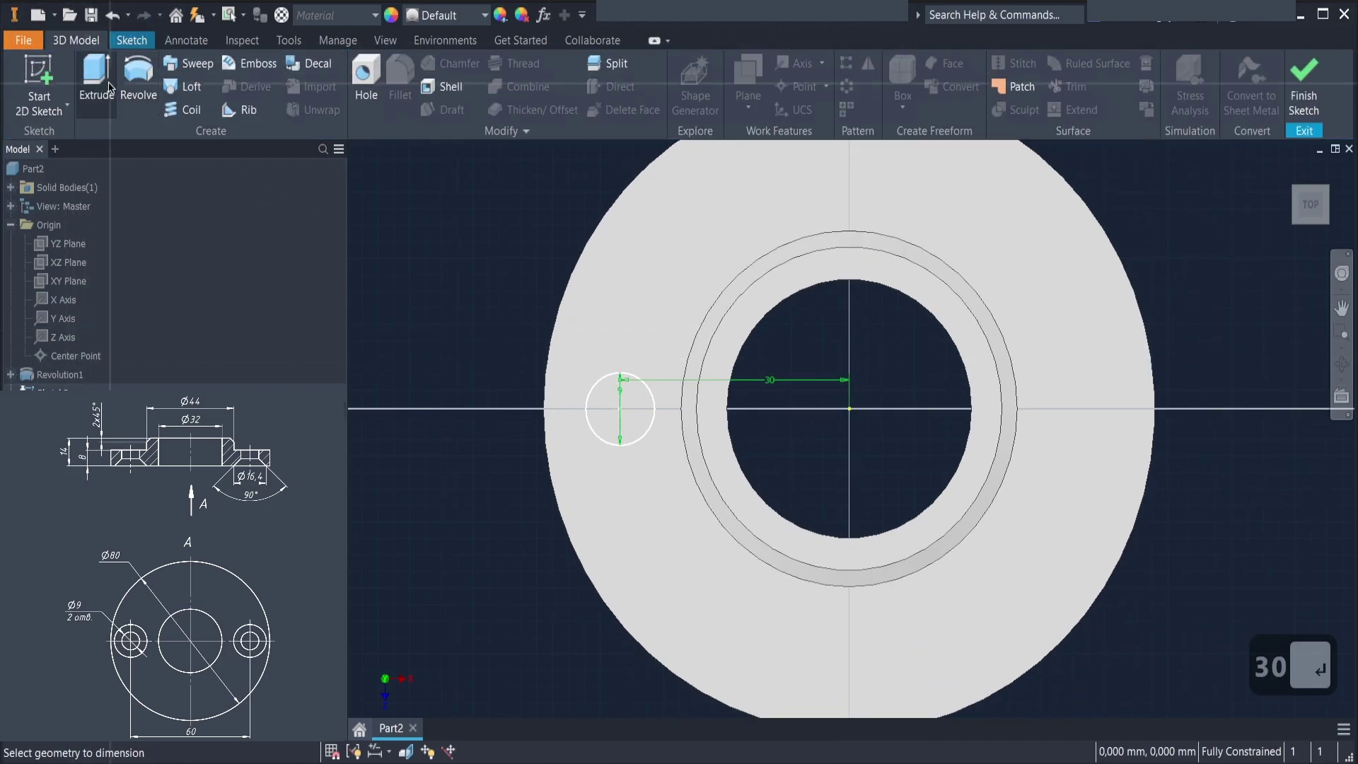
pyautogui.click(109, 87)
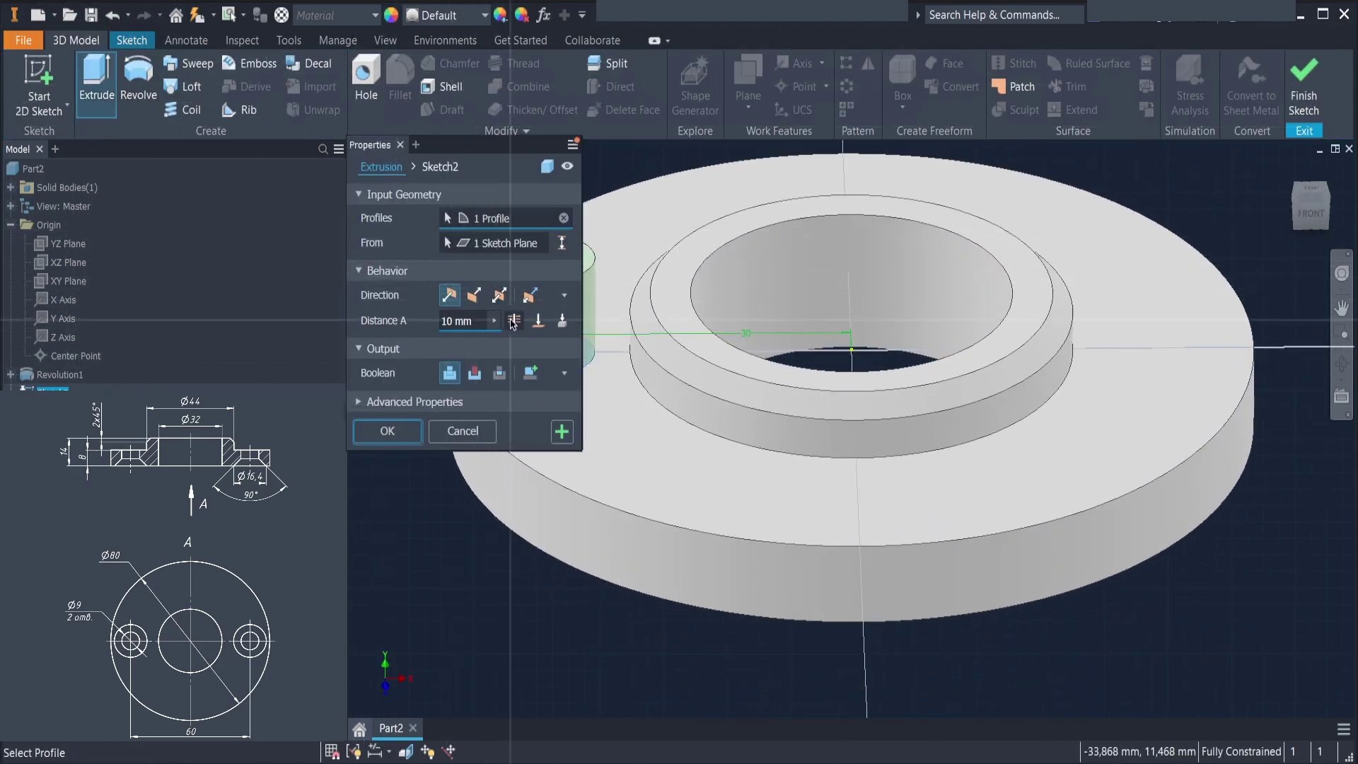
pyautogui.click(474, 374)
pyautogui.click(387, 430)
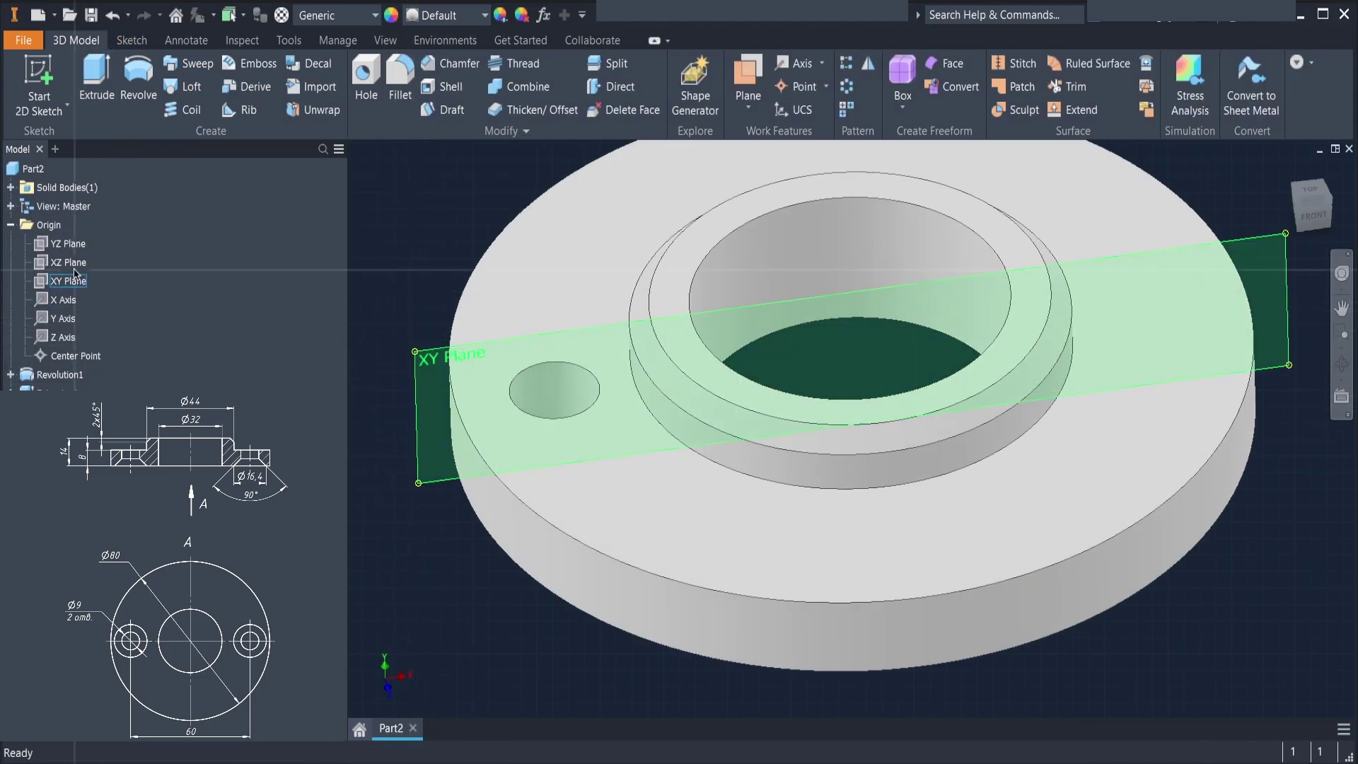
# Start a sketch on the XY plane and slice the model's graphics along the sketch plane
pyautogui.click(71, 282)
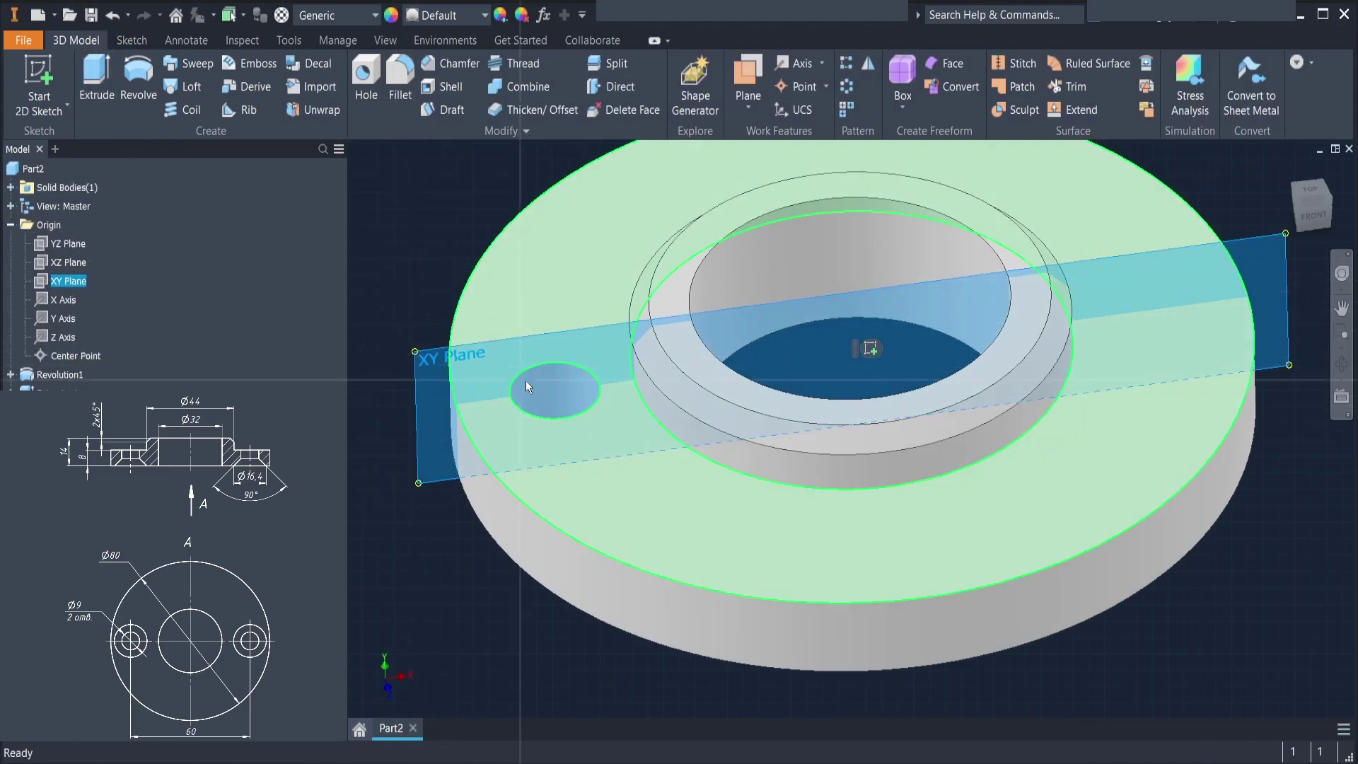
pyautogui.click(871, 350)
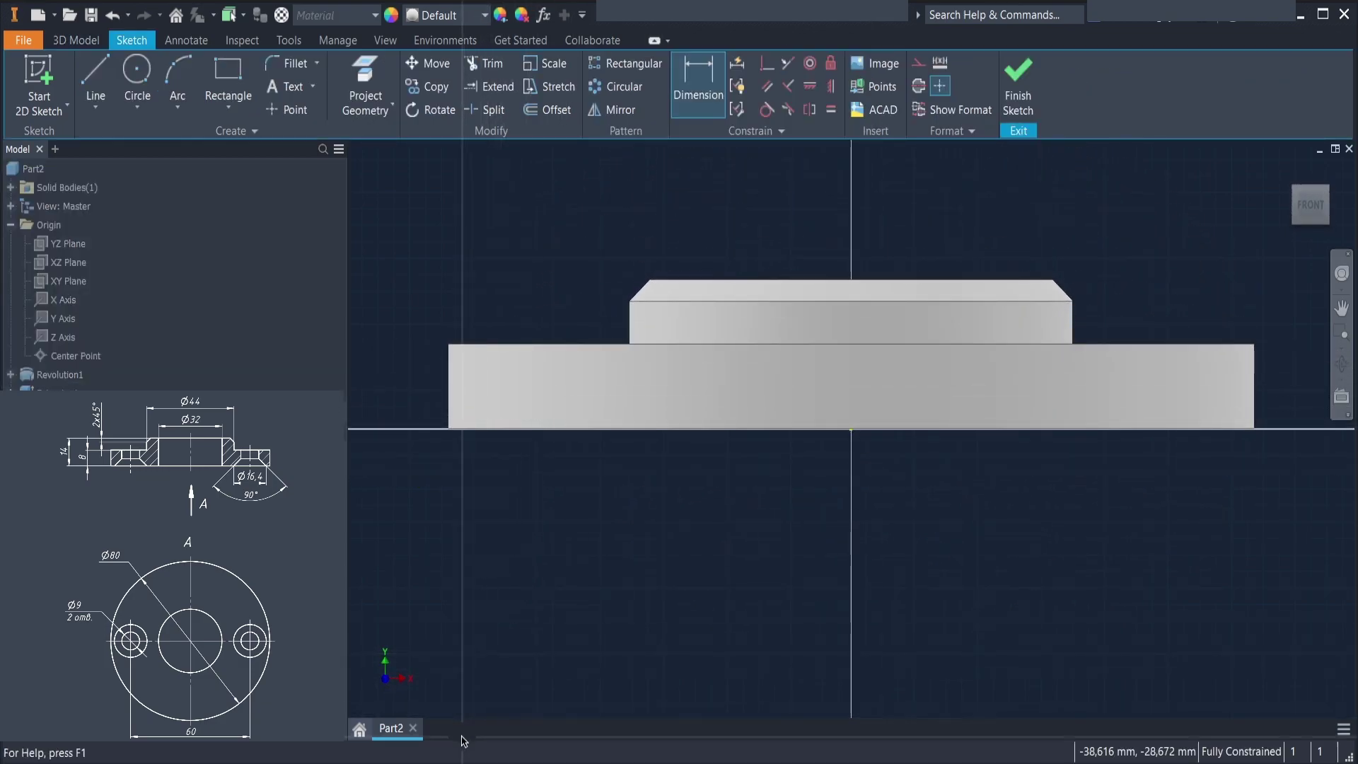
pyautogui.click(406, 751)
pyautogui.scroll(-2, 509, 375)
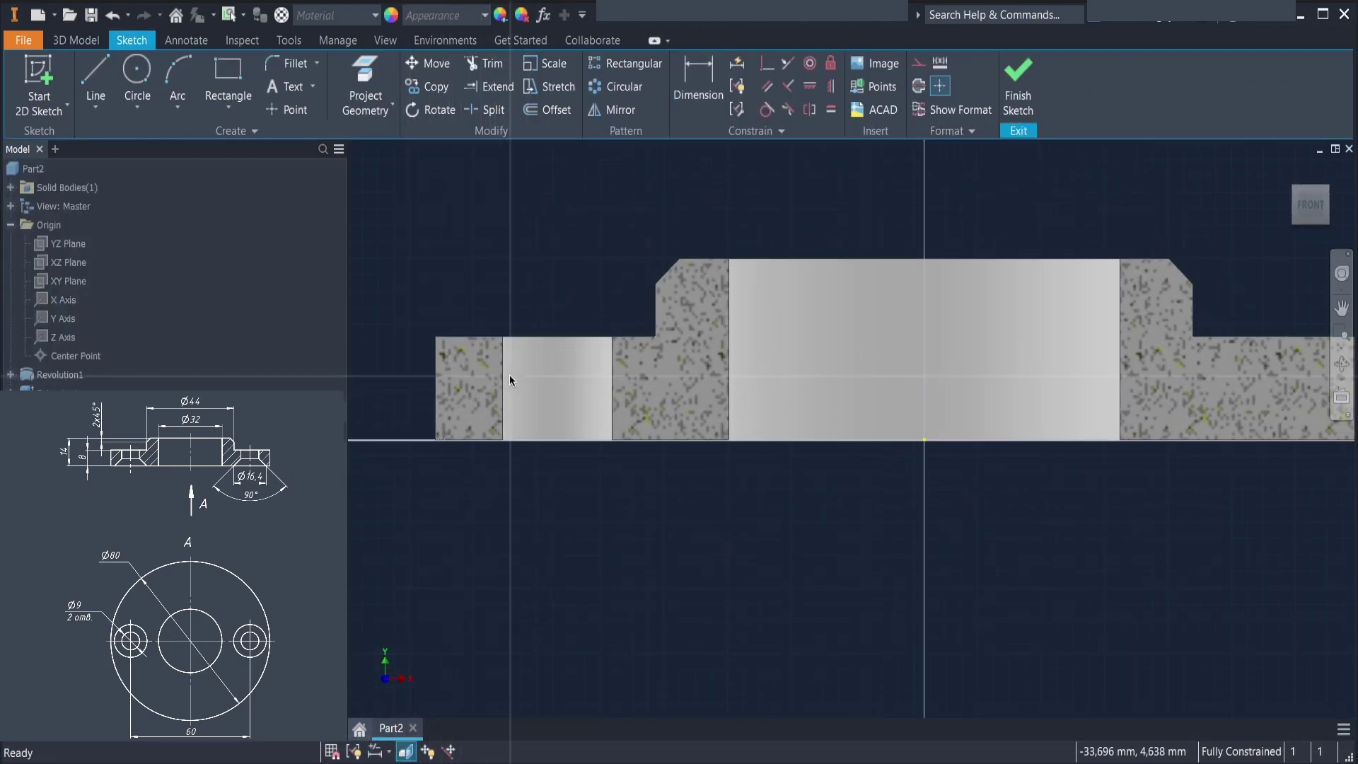
pyautogui.scroll(-3, 510, 378)
# Project the small hole's hub-side wall and lower edge into the section sketch
pyautogui.rightClick(503, 259)
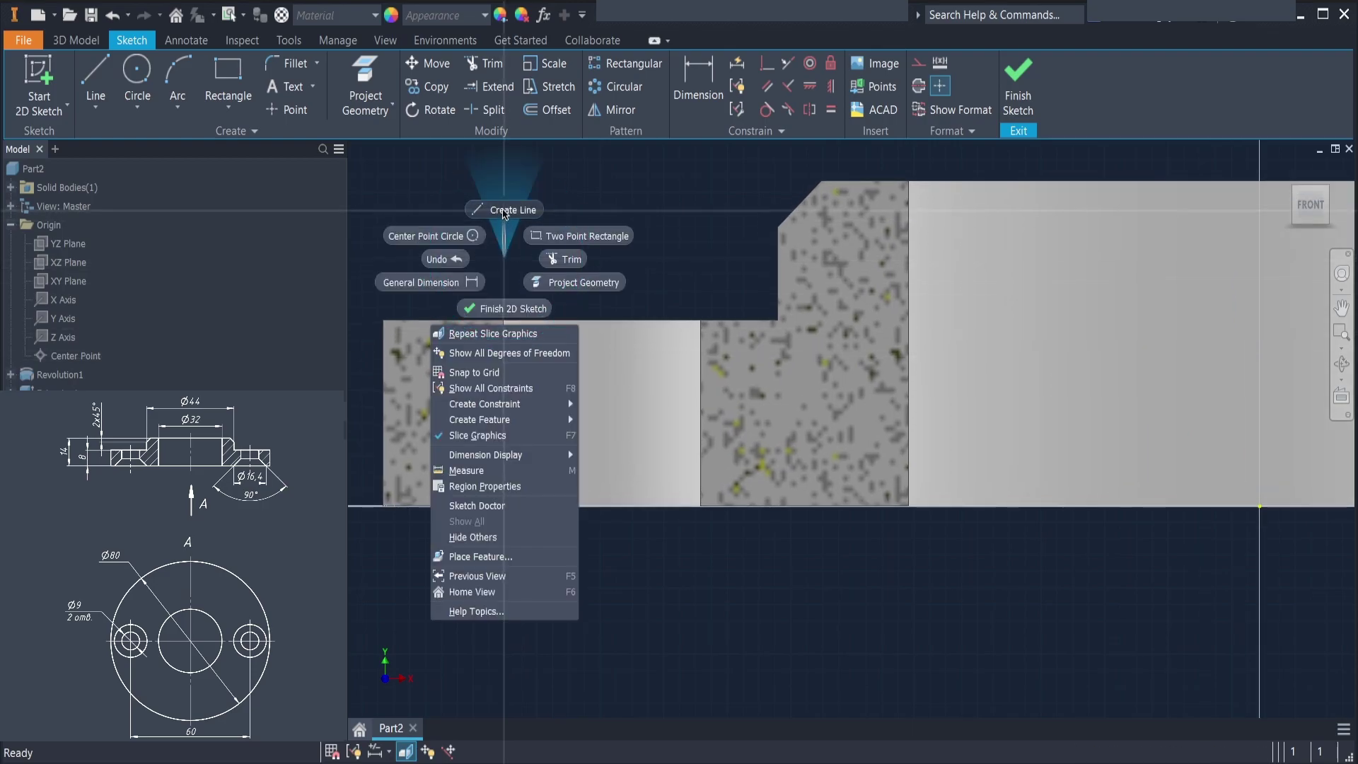
pyautogui.click(504, 210)
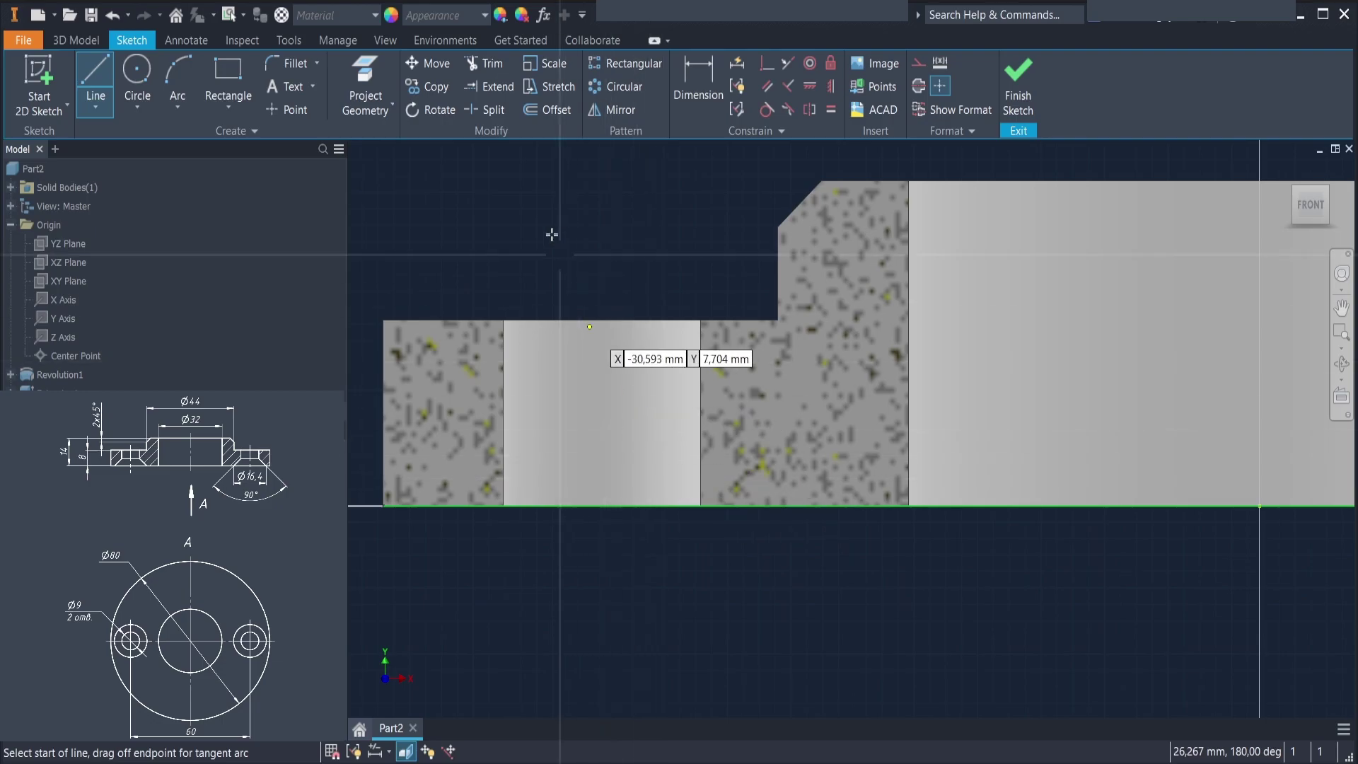
pyautogui.click(365, 88)
pyautogui.click(699, 435)
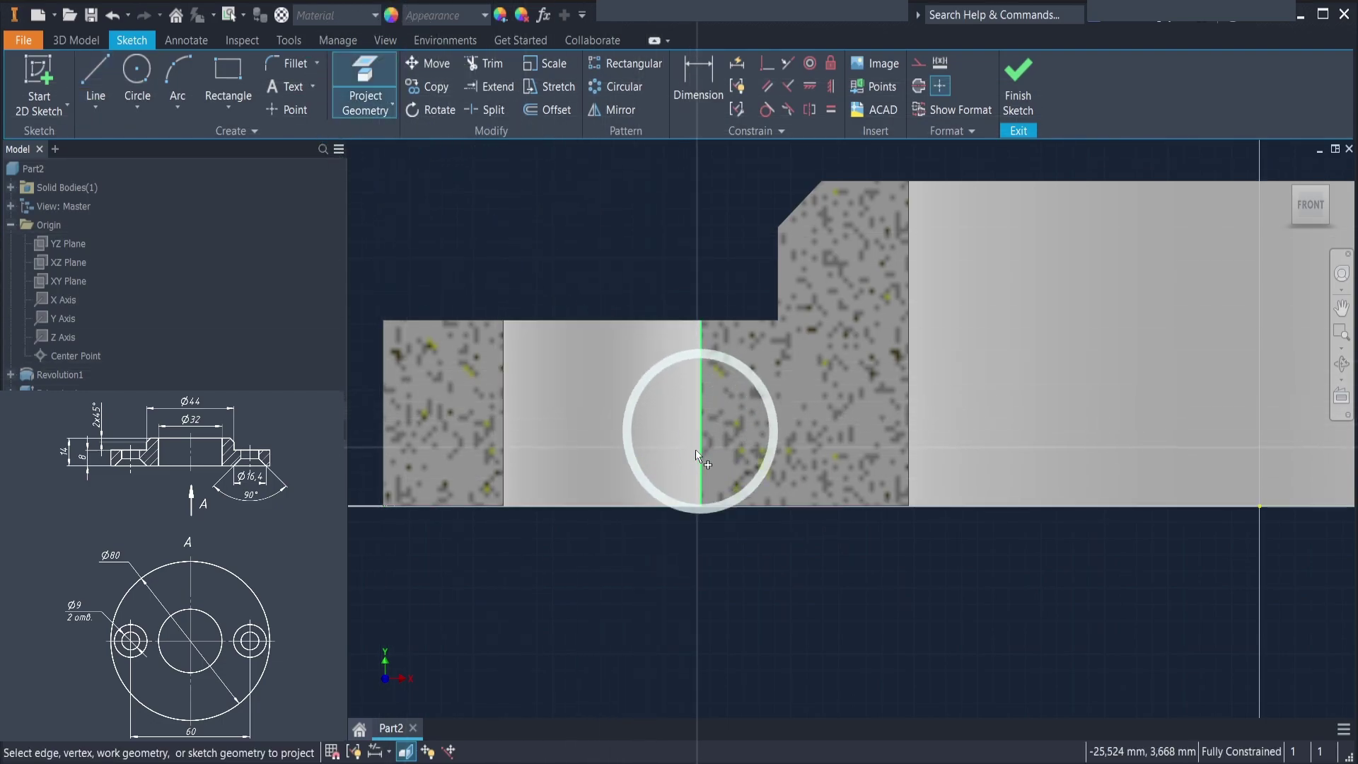
pyautogui.click(637, 452)
# Draw a horizontal line across the small hole, from its hub-side wall to the opposite wall
pyautogui.click(95, 78)
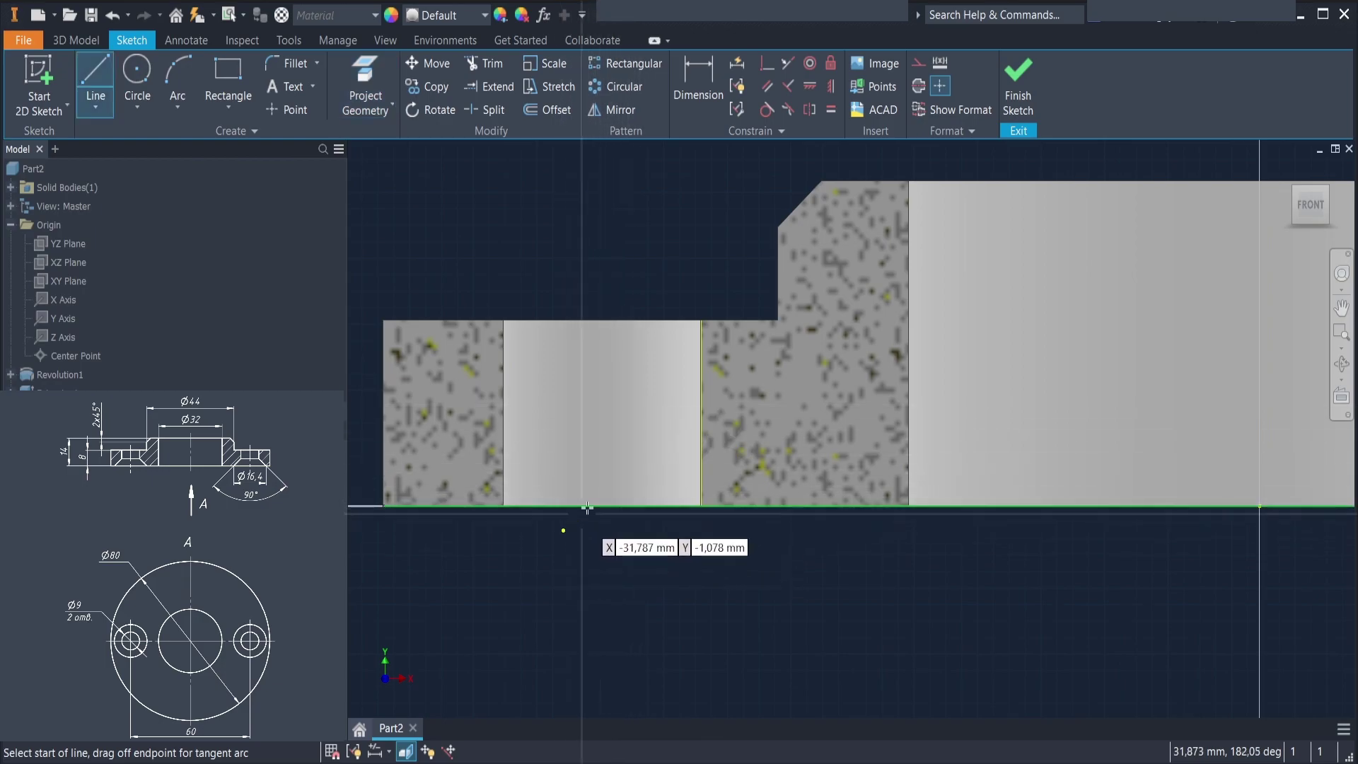
pyautogui.click(702, 414)
pyautogui.click(505, 415)
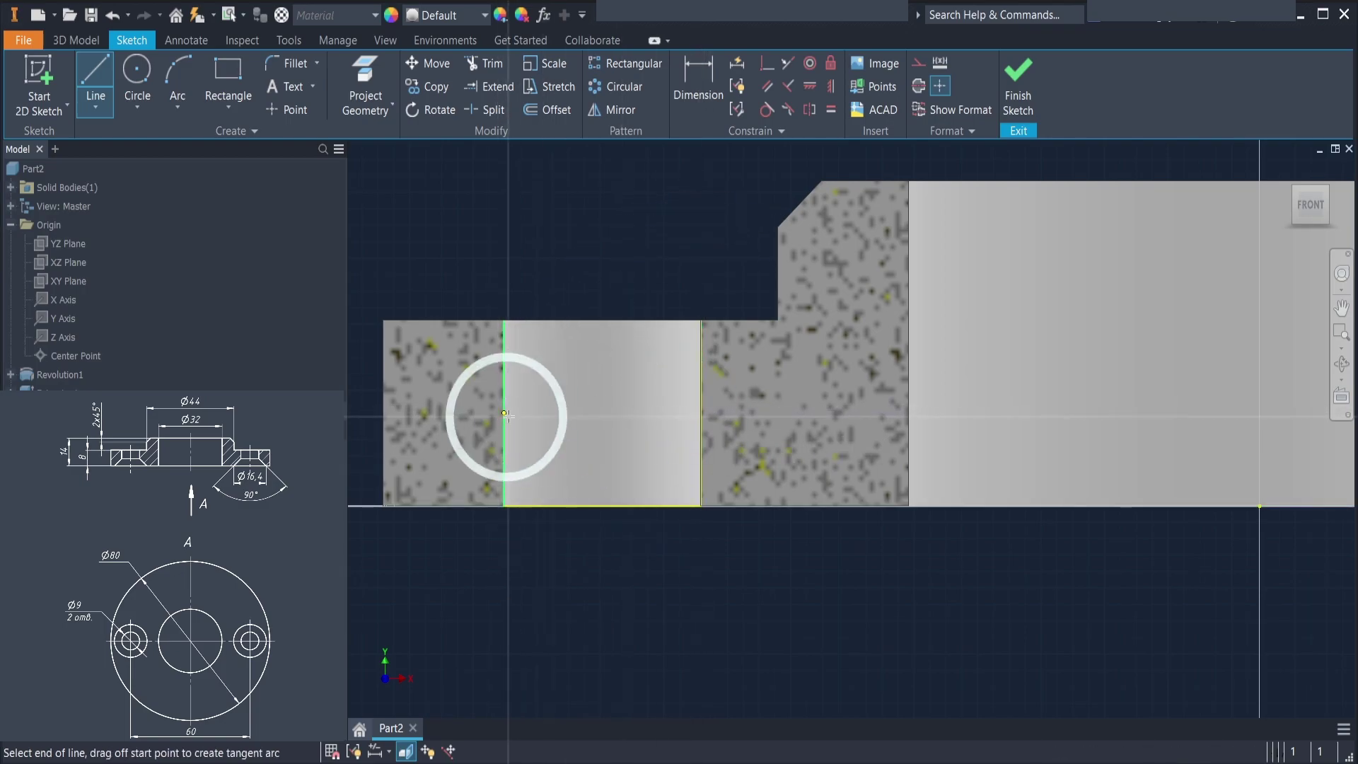
pyautogui.press('Escape')
# Draw a vertical line from the horizontal line's midpoint down to the flange's bottom edge
pyautogui.rightClick(602, 443)
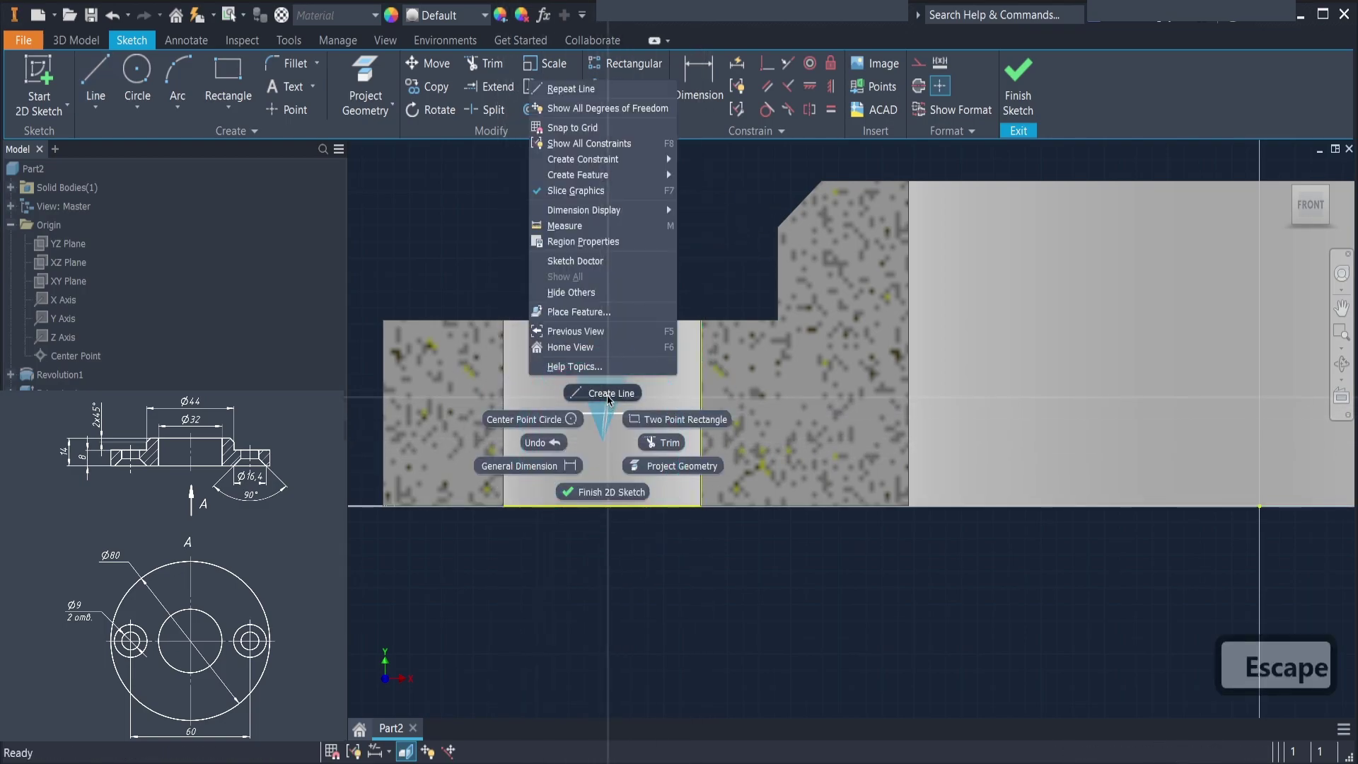
pyautogui.click(605, 393)
pyautogui.click(603, 413)
pyautogui.doubleClick(603, 505)
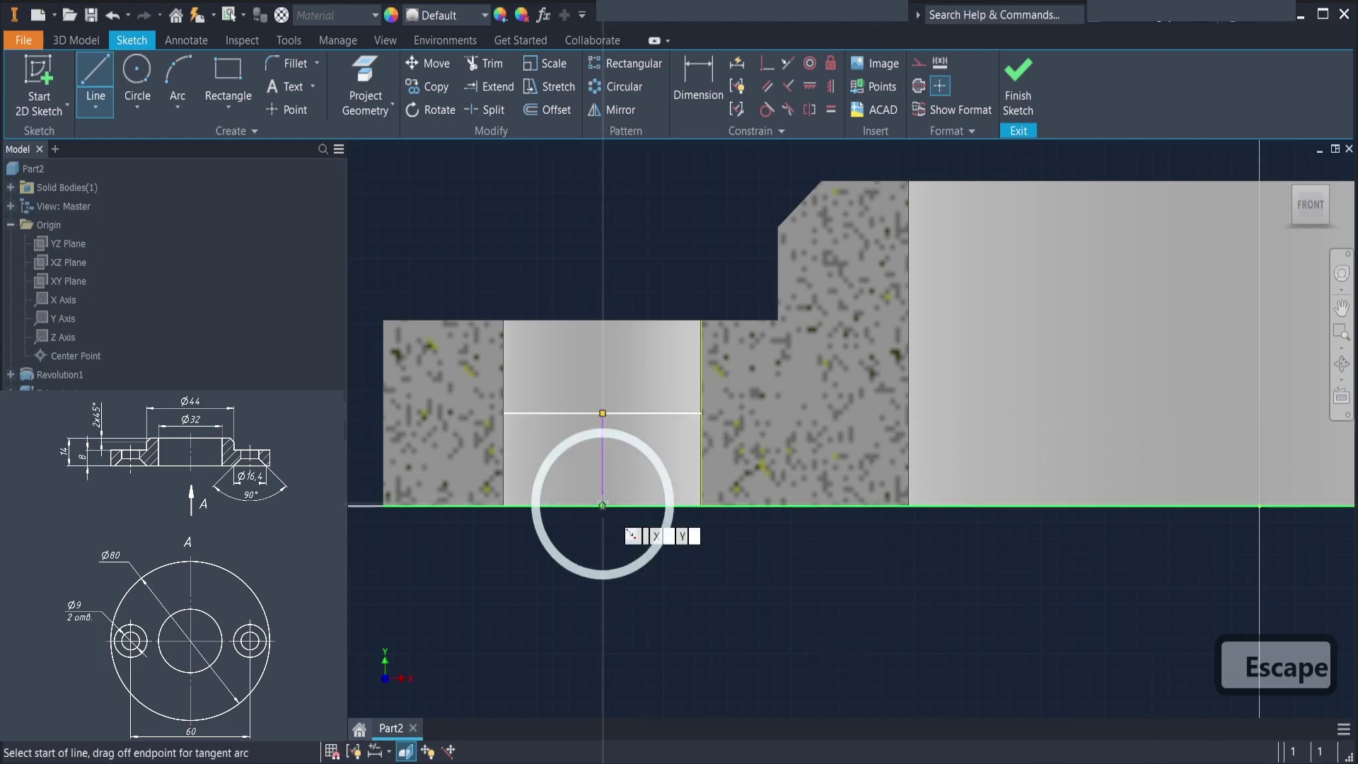
pyautogui.press('Escape')
# Draw a slanted line from the small hole's hub-side wall outward to the flange's bottom edge
pyautogui.rightClick(617, 244)
pyautogui.click(621, 188)
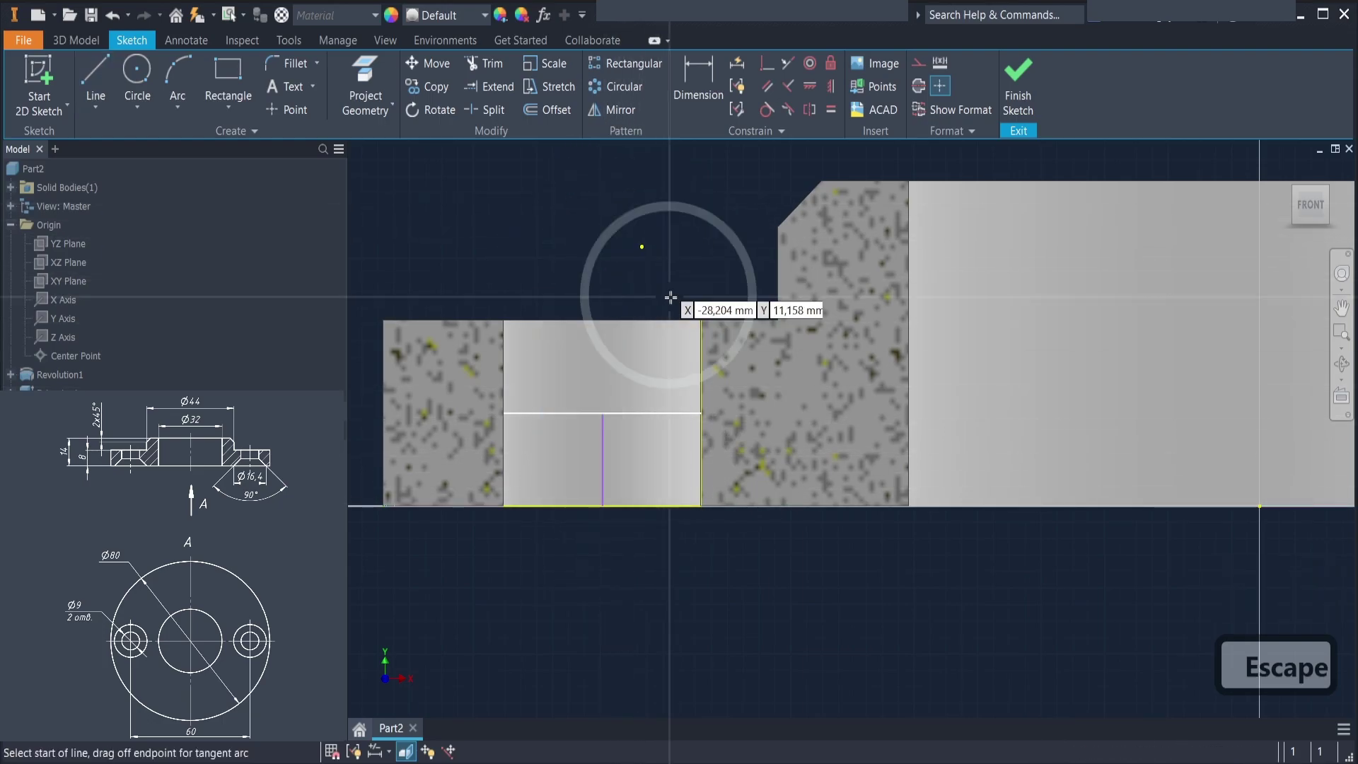
pyautogui.click(704, 379)
pyautogui.press('Escape')
# Dimension the angle between the slanted line and the hole's vertical center line as 45°
pyautogui.click(698, 78)
pyautogui.click(736, 434)
pyautogui.click(603, 453)
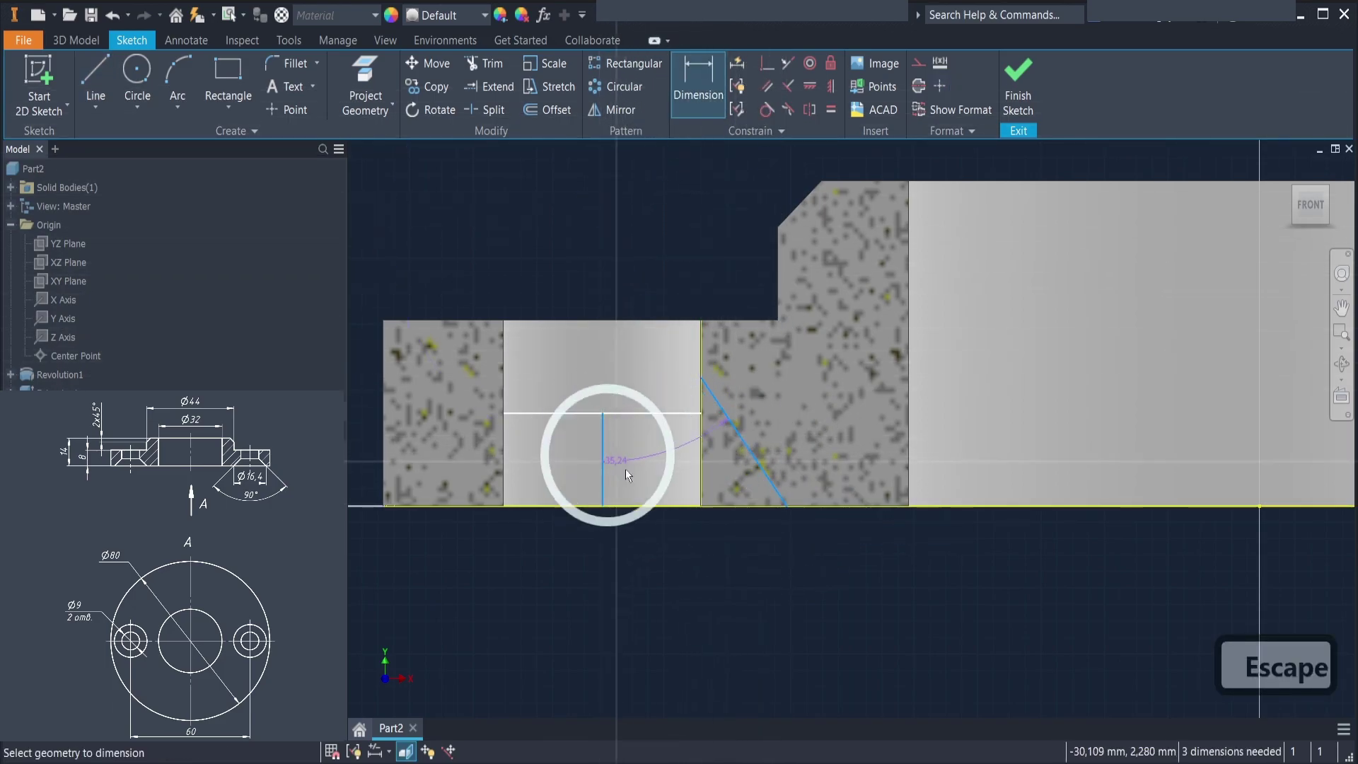
pyautogui.click(692, 579)
pyautogui.write('45')
pyautogui.press('Return')
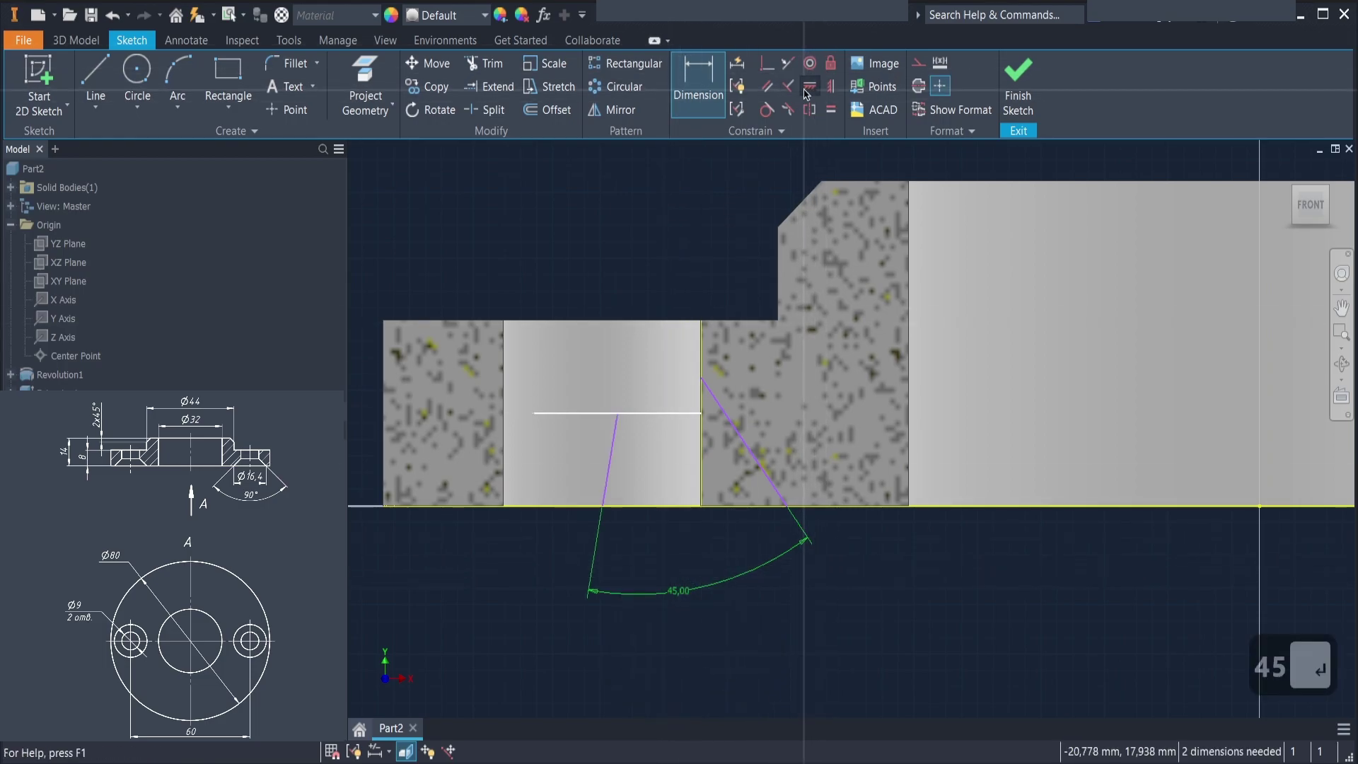
# Project the hole's outer wall and make the horizontal line's free endpoint coincident with it
pyautogui.click(766, 65)
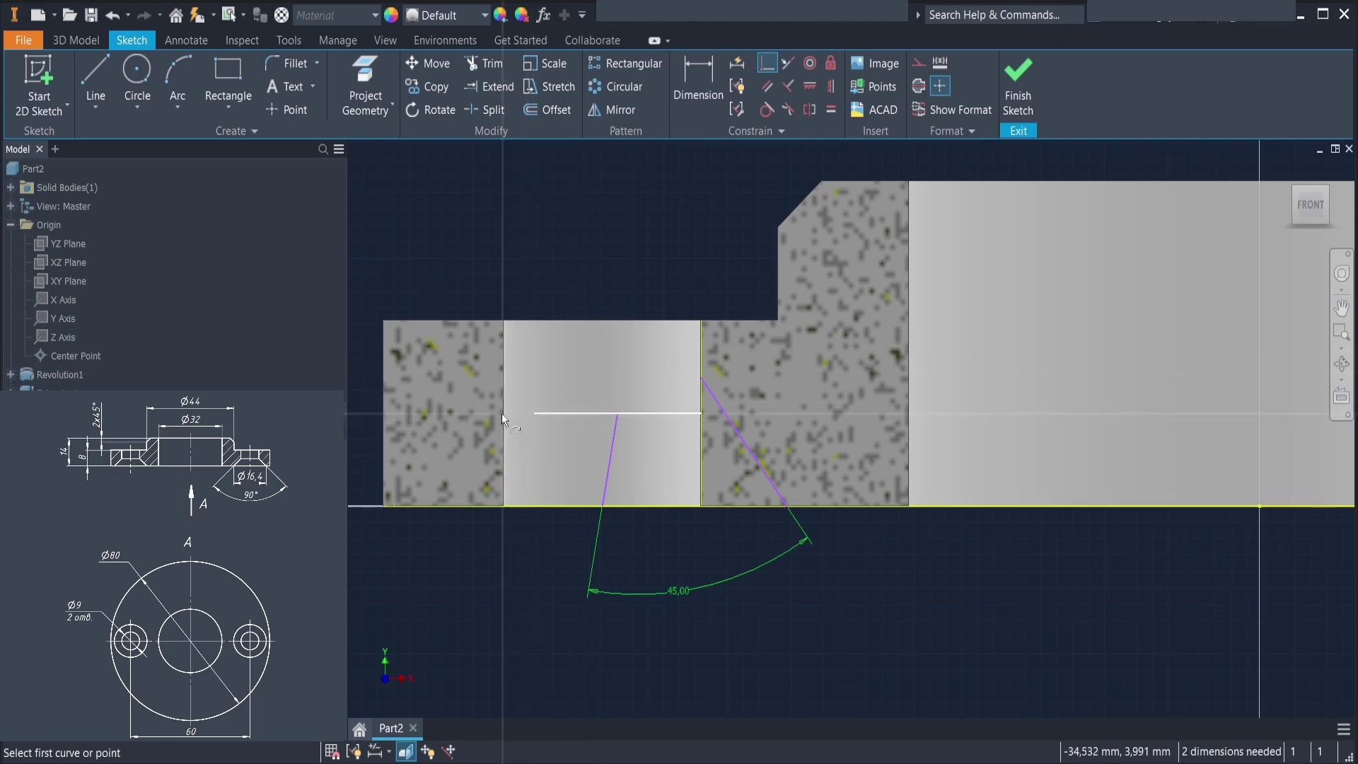
pyautogui.click(365, 85)
pyautogui.click(506, 360)
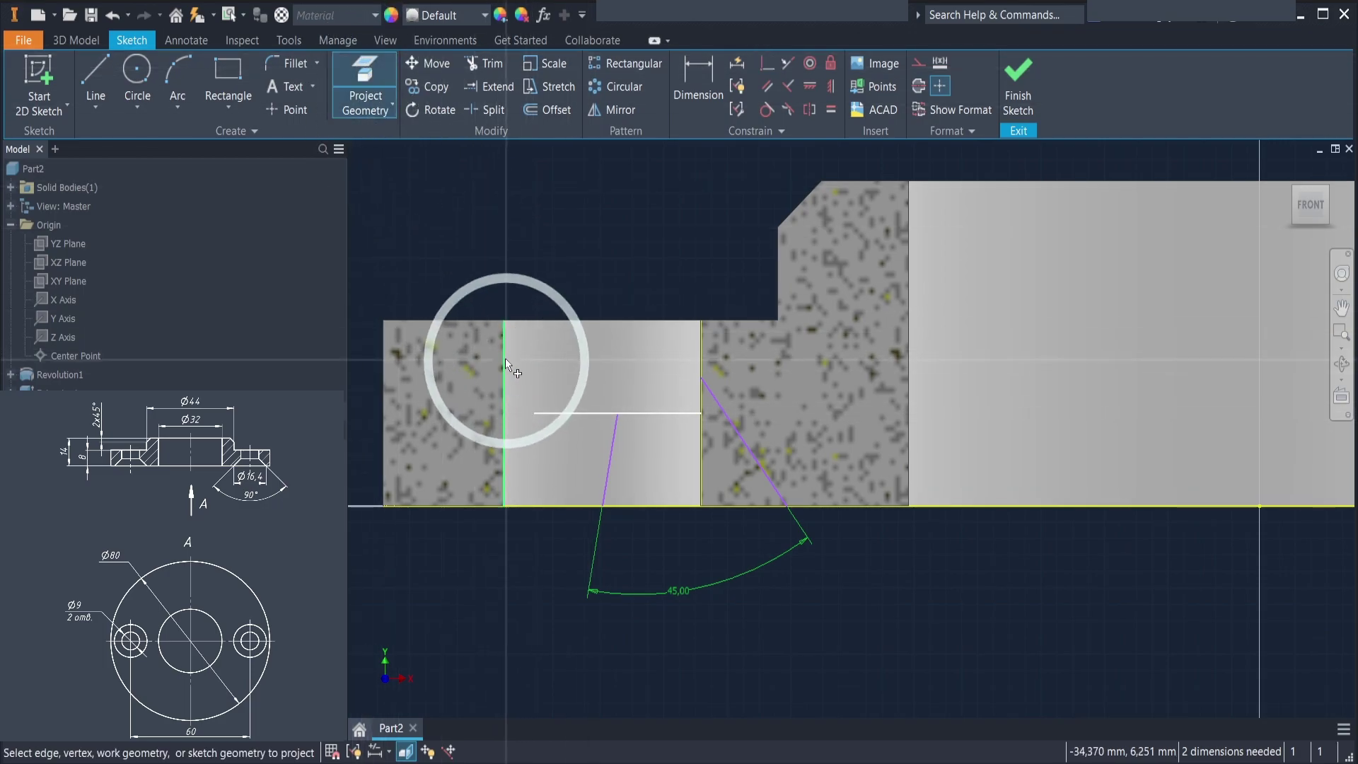
pyautogui.click(765, 65)
pyautogui.click(536, 414)
pyautogui.click(503, 412)
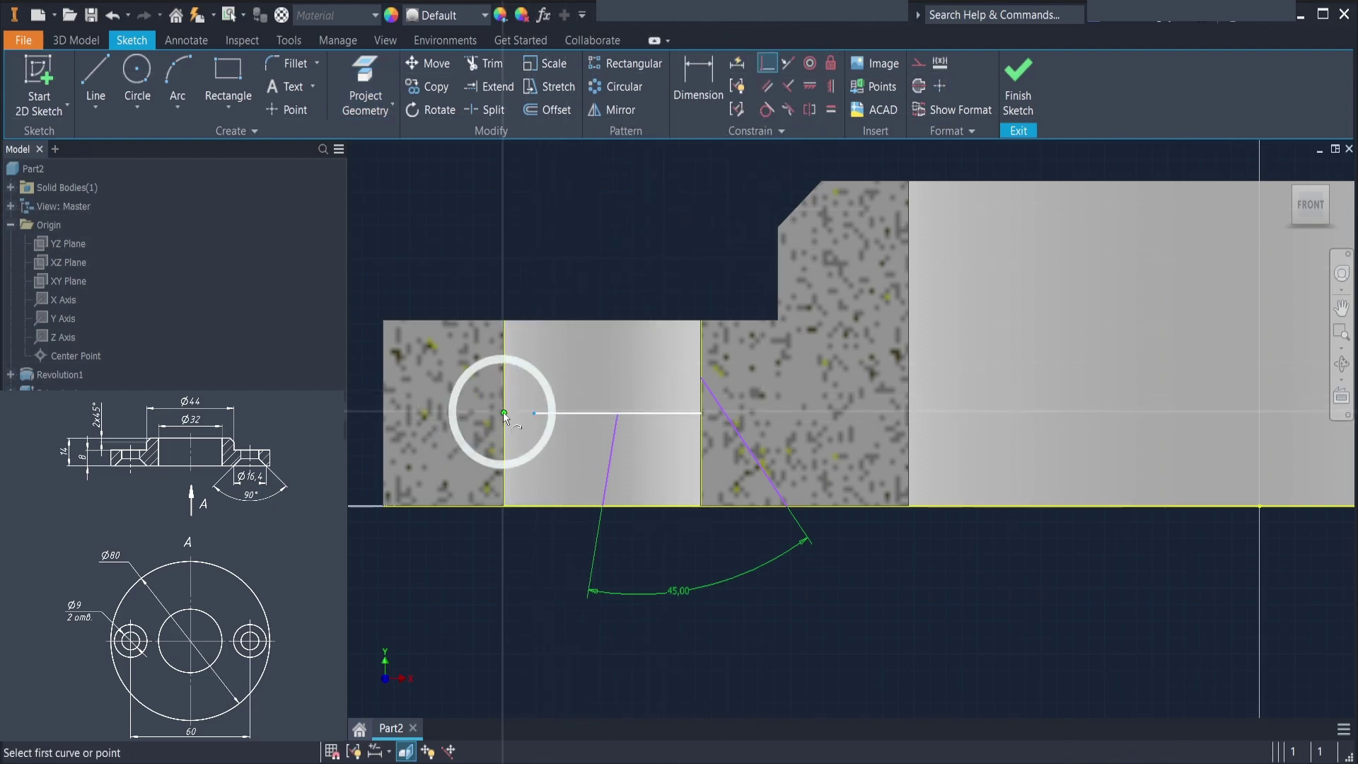
# Dimension the distance from the slanted line's lower end to the vertical center line as 16.4/2 mm
pyautogui.click(698, 83)
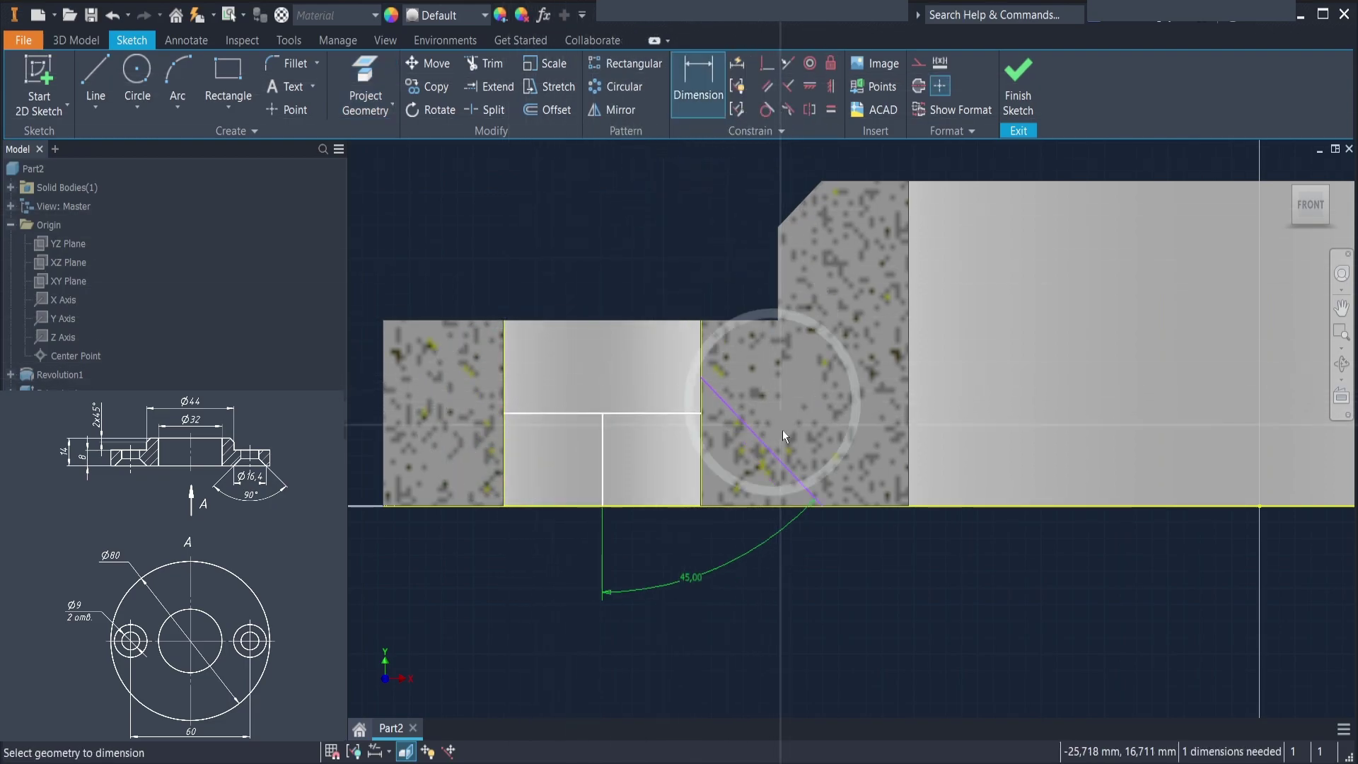
pyautogui.click(822, 505)
pyautogui.click(603, 468)
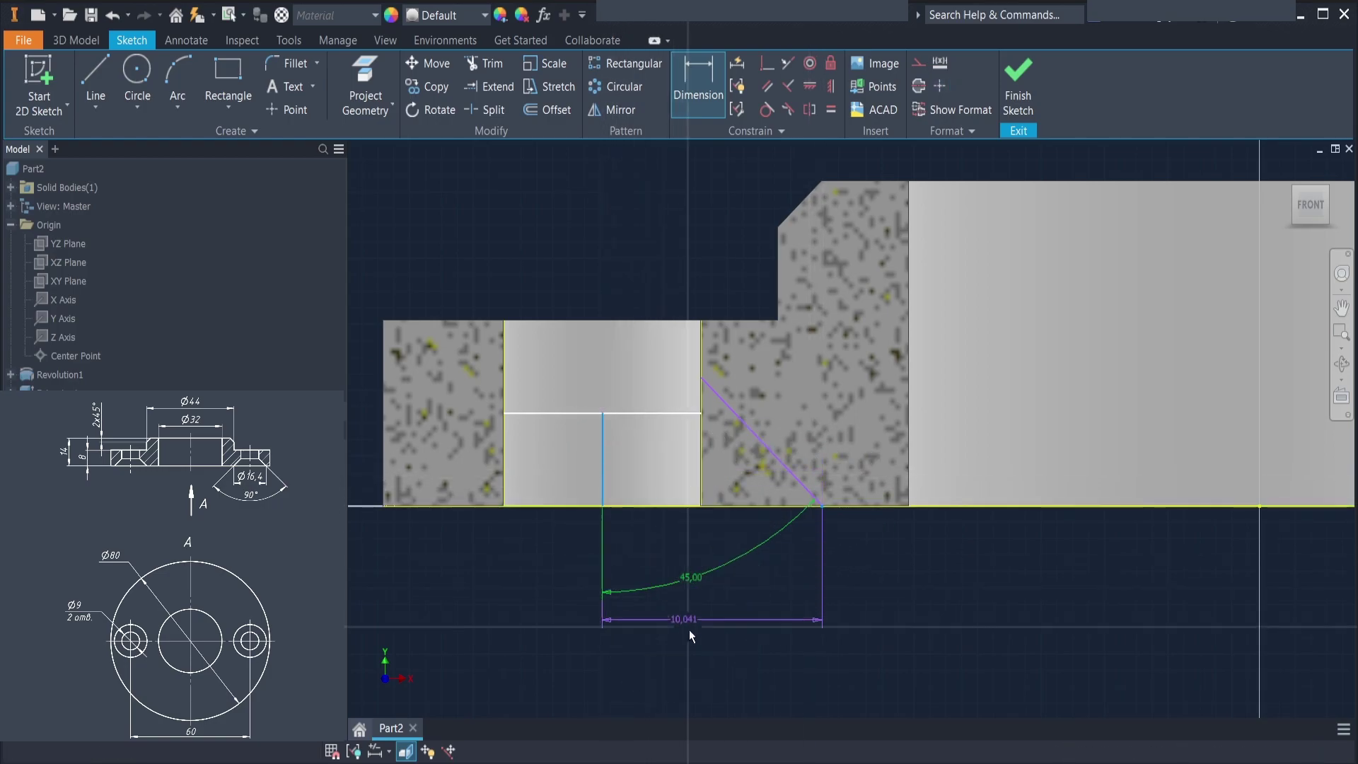
pyautogui.click(694, 644)
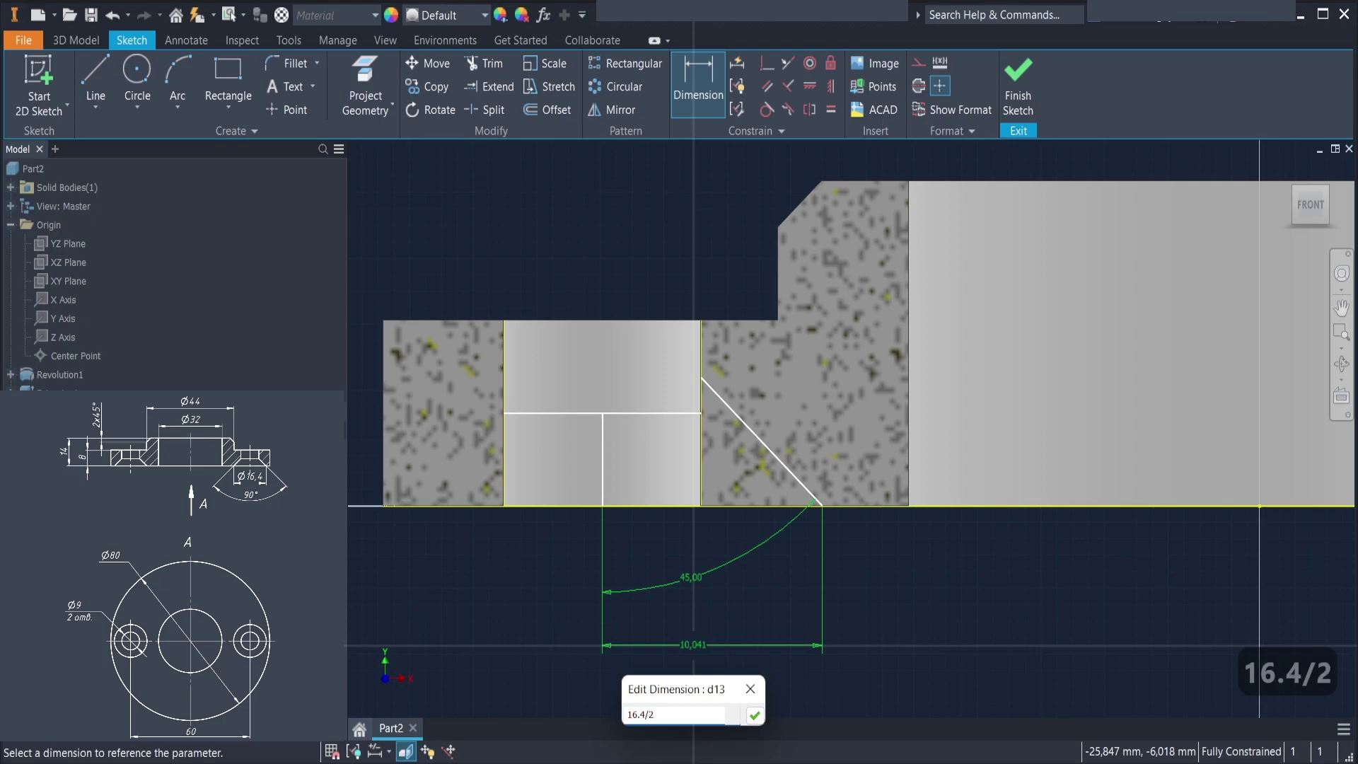
pyautogui.press('Return')
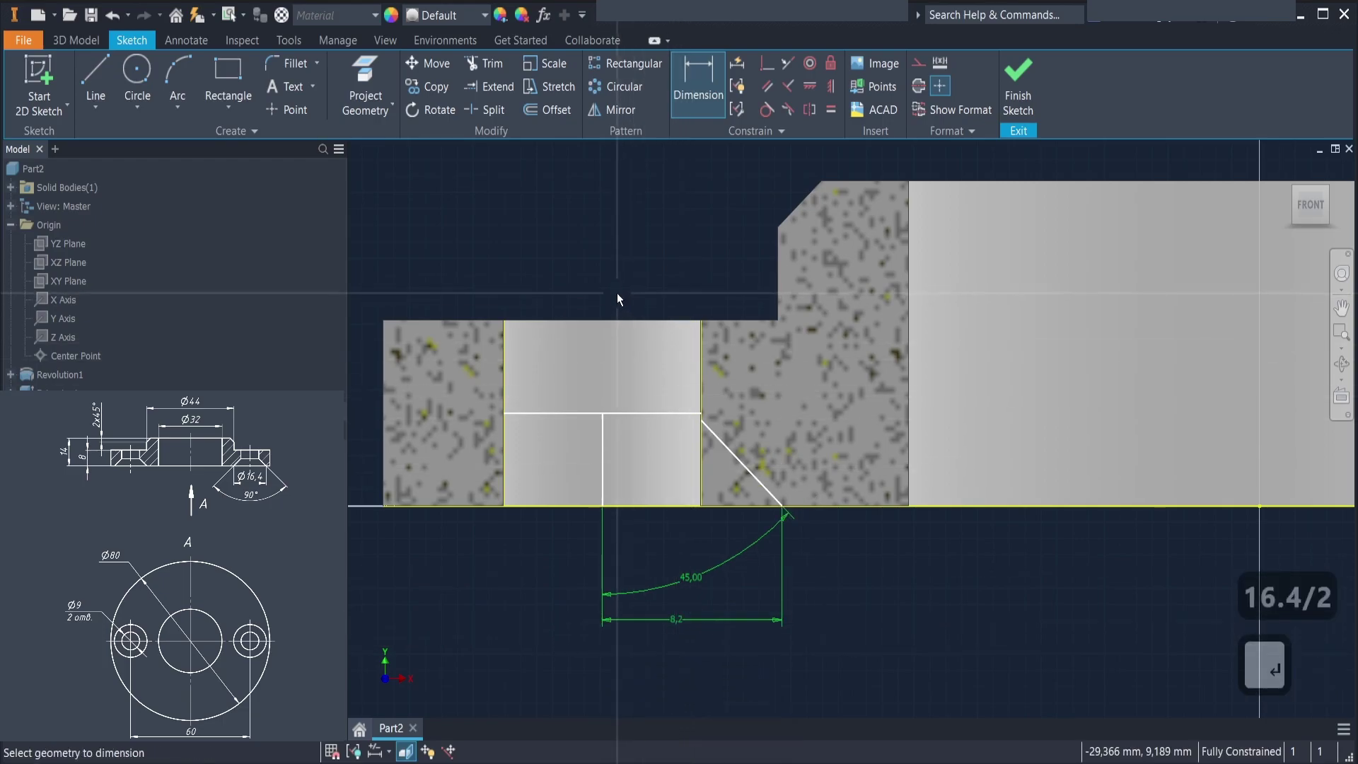
# Revolve the triangular profile a full 360° around the hole's vertical center line as a cut to form the countersink
pyautogui.press('Escape')
pyautogui.click(76, 40)
pyautogui.click(137, 78)
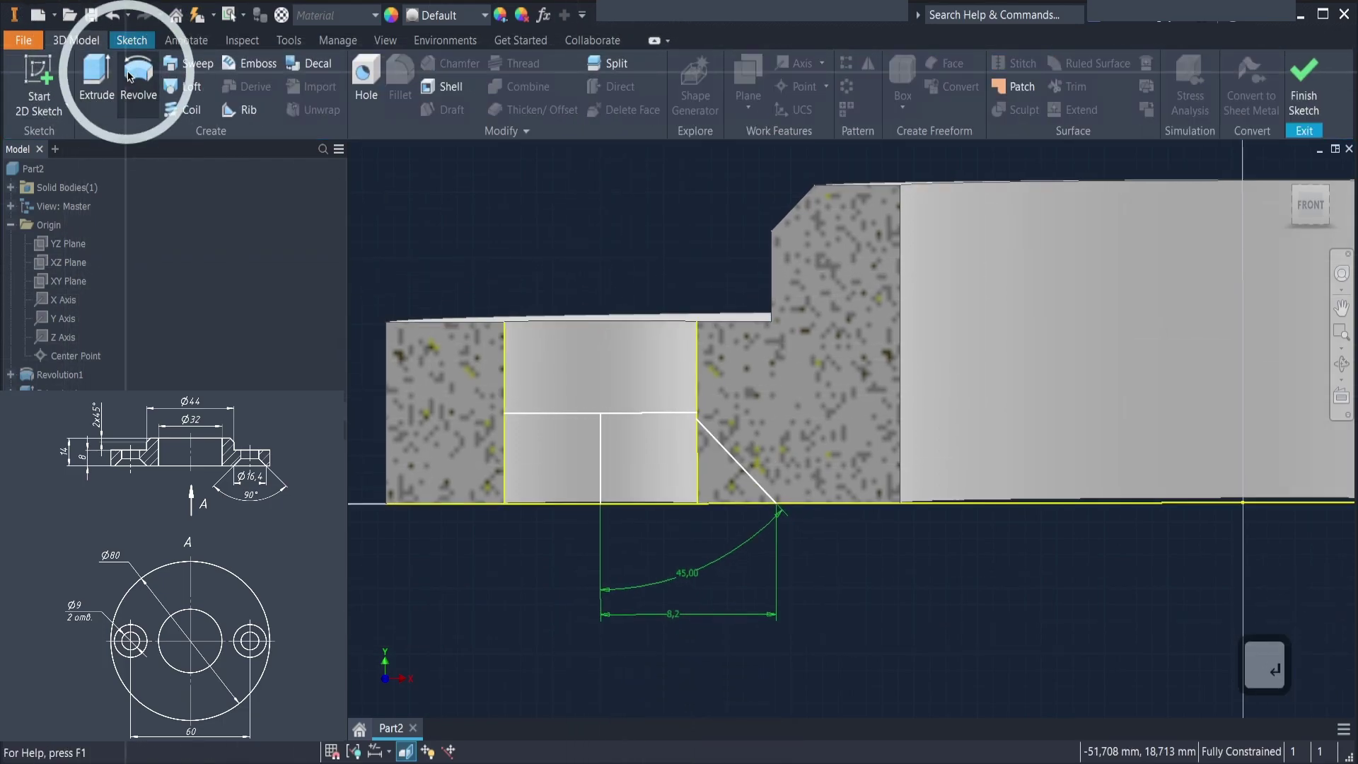
pyautogui.scroll(5, 401, 522)
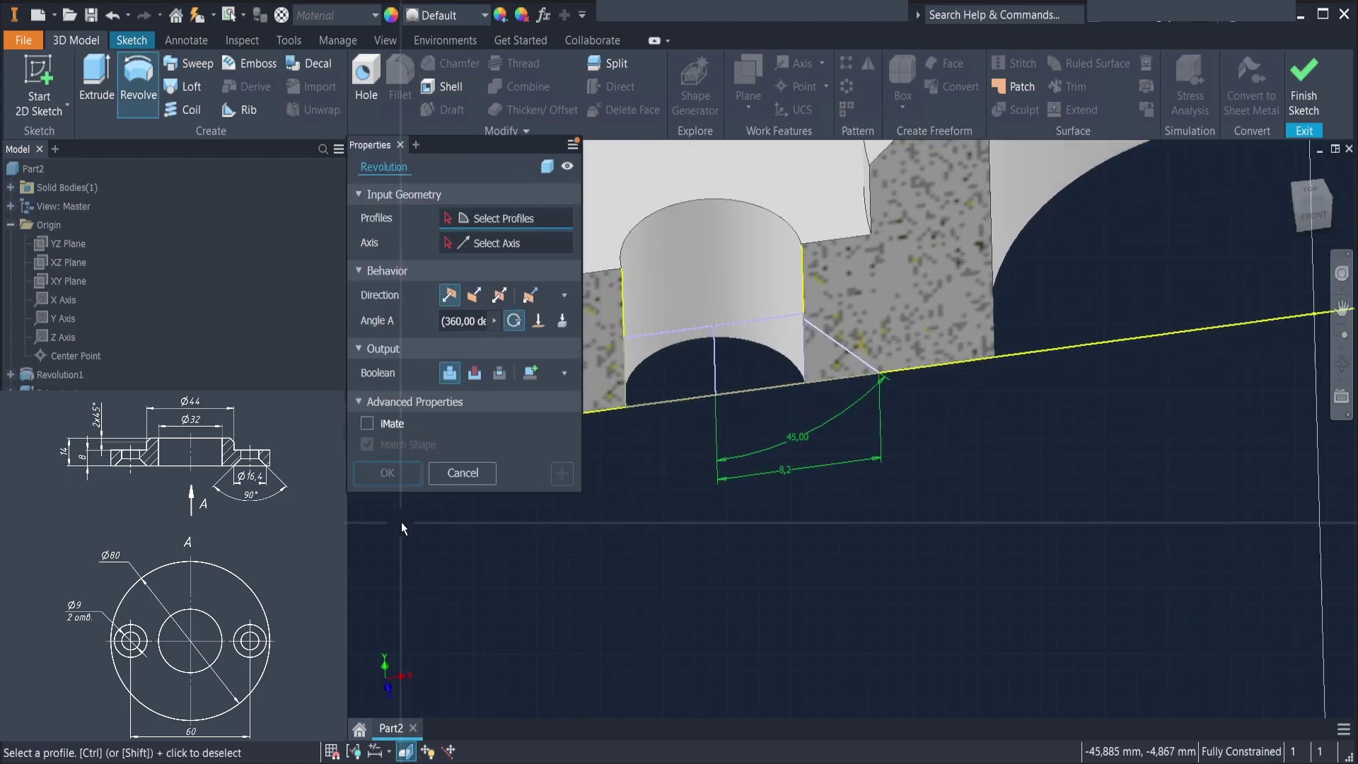
pyautogui.click(886, 345)
pyautogui.click(476, 244)
pyautogui.click(751, 349)
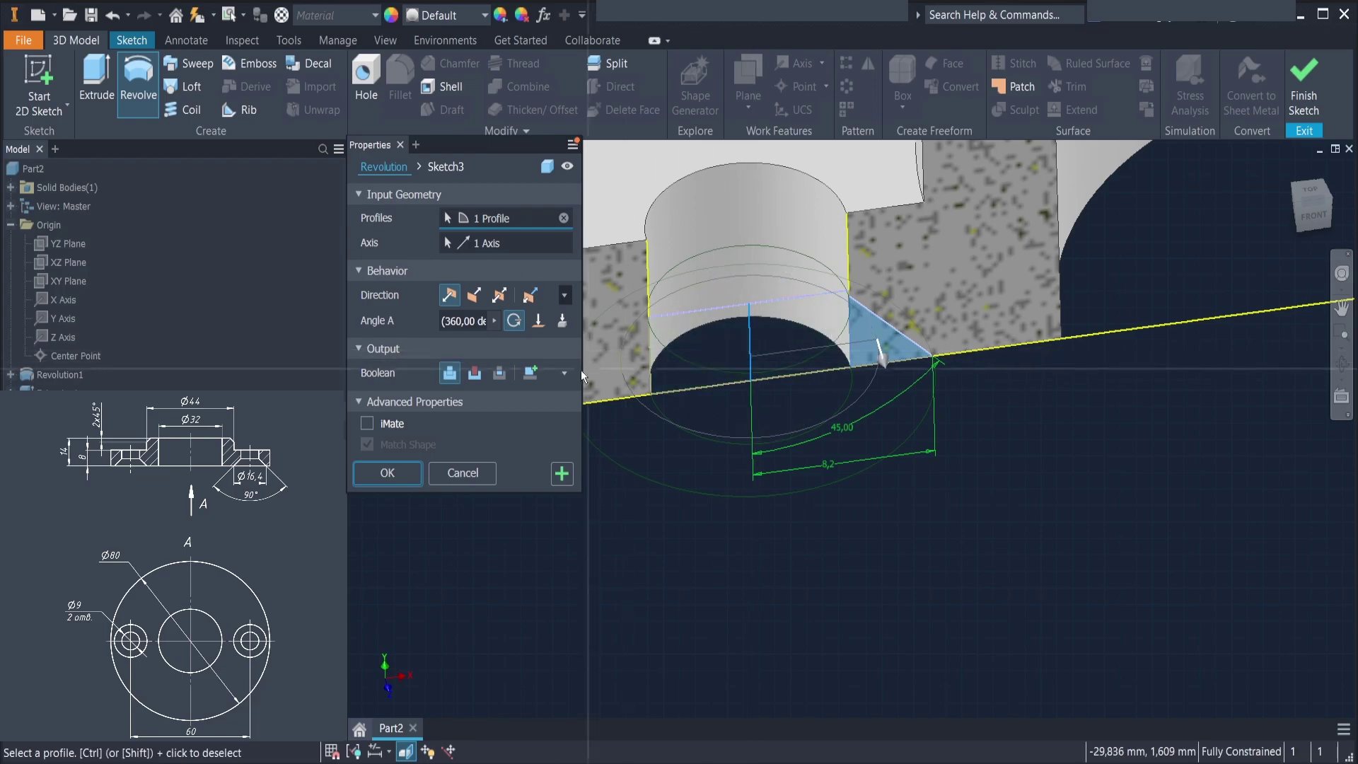
pyautogui.click(474, 373)
pyautogui.click(388, 473)
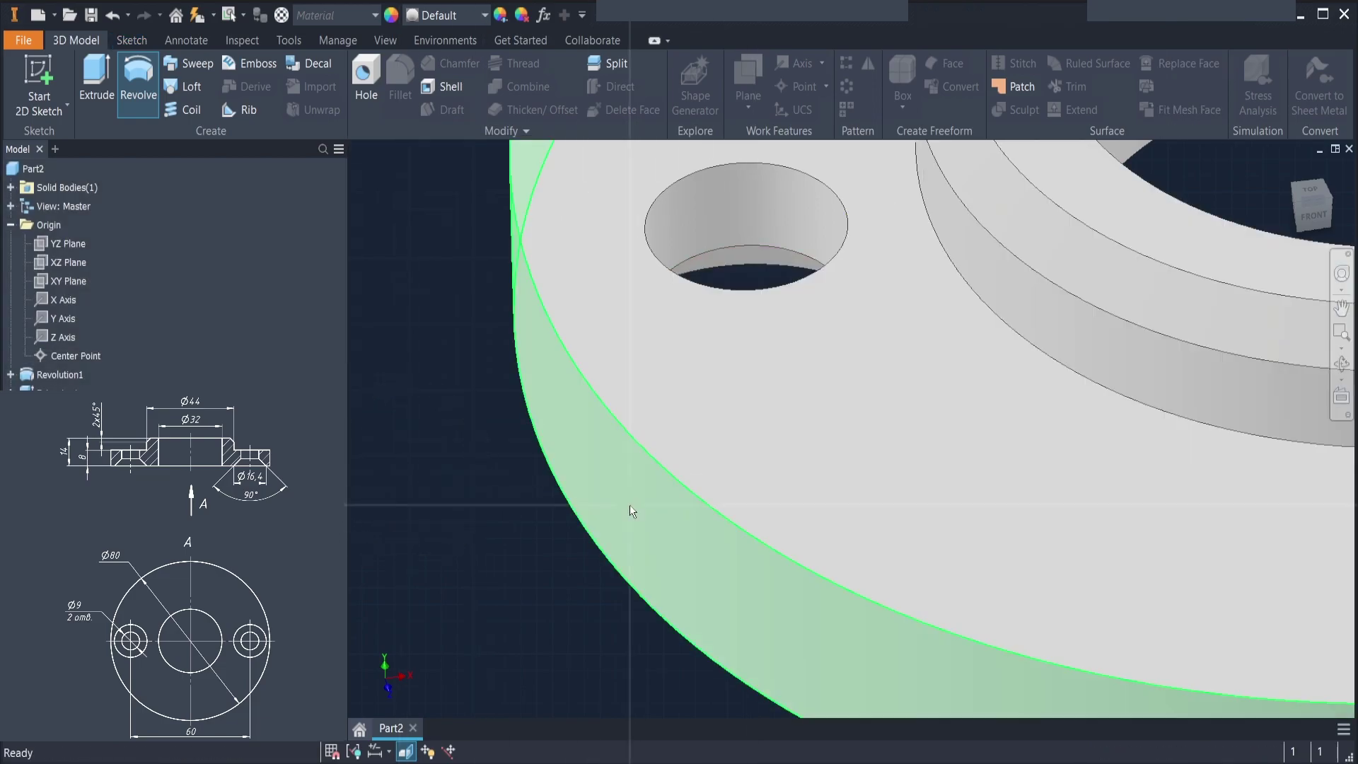
# Mirror the 9 mm hole and its countersink about the YZ plane to the opposite side of the flange
pyautogui.scroll(-5, 630, 509)
pyautogui.scroll(-2, 601, 374)
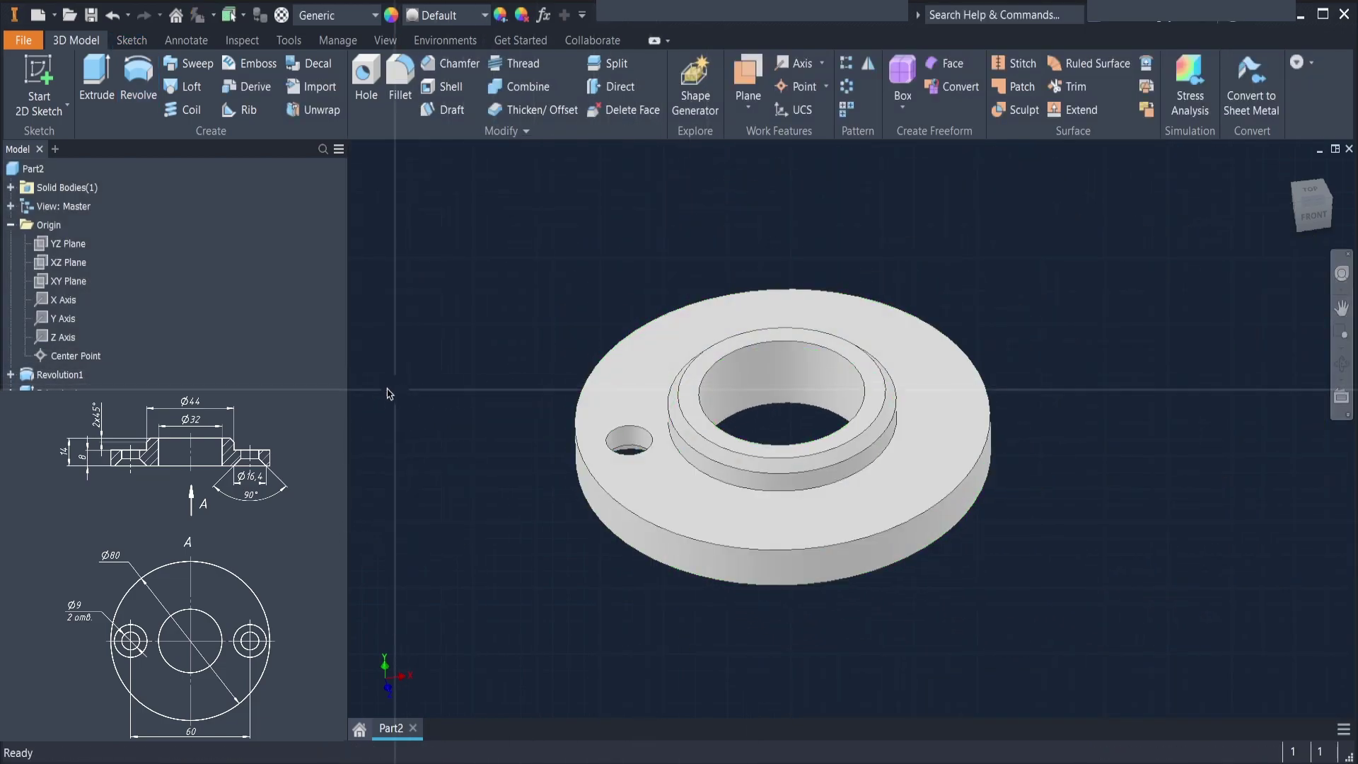
pyautogui.keyDown('ctrl'); pyautogui.click(44, 392); pyautogui.keyUp('ctrl')
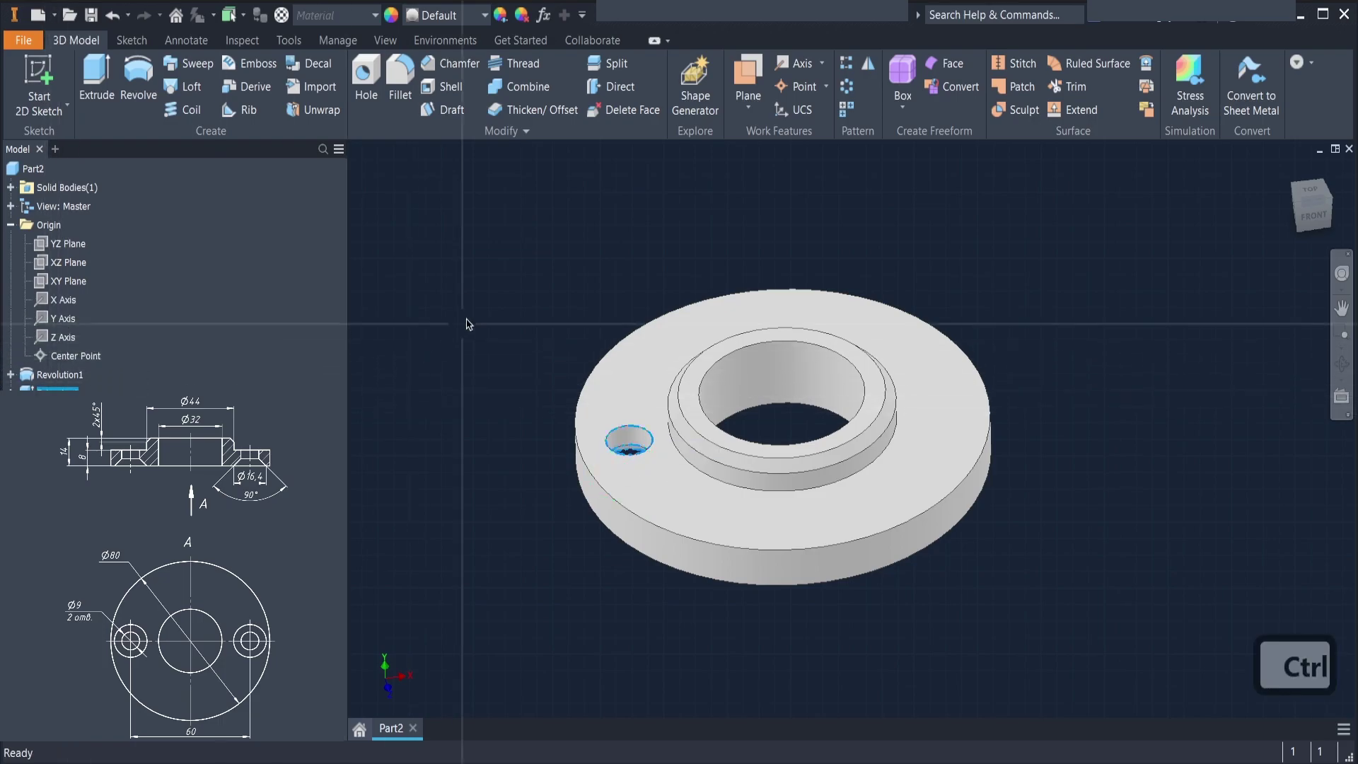
pyautogui.click(867, 64)
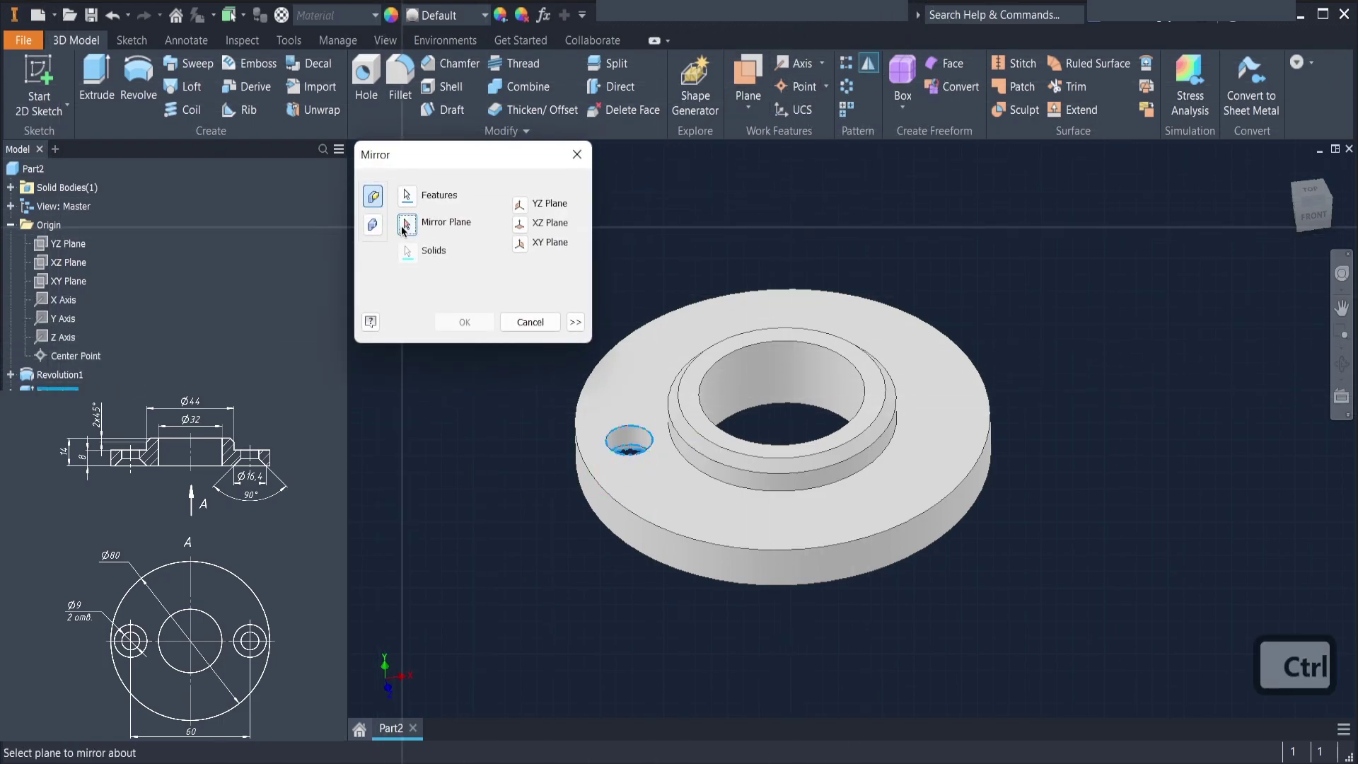
pyautogui.click(68, 243)
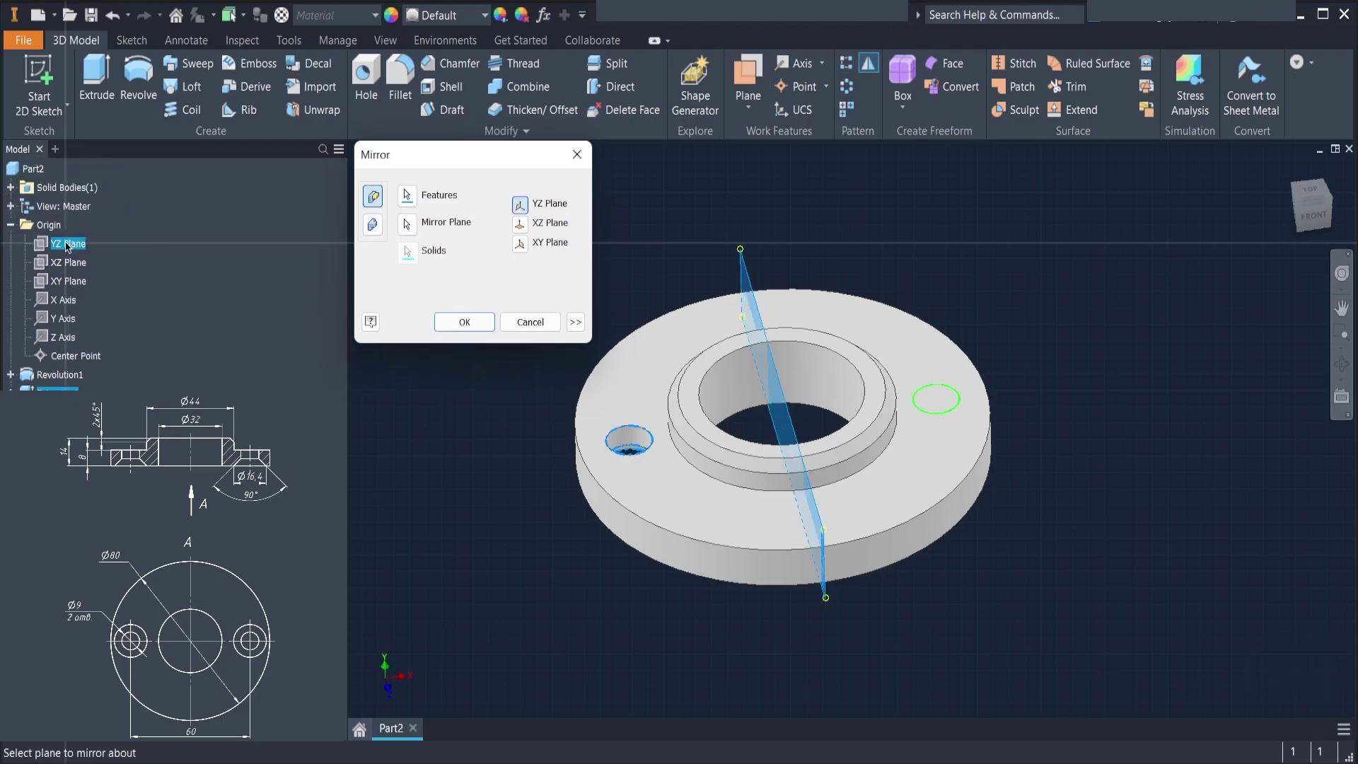
pyautogui.click(485, 322)
pyautogui.moveTo(521, 358)
pyautogui.keyDown('shift'); pyautogui.mouseDown(button='middle')
pyautogui.moveTo(527, 276)
pyautogui.moveTo(531, 358)
pyautogui.mouseUp(button='middle'); pyautogui.keyUp('shift')
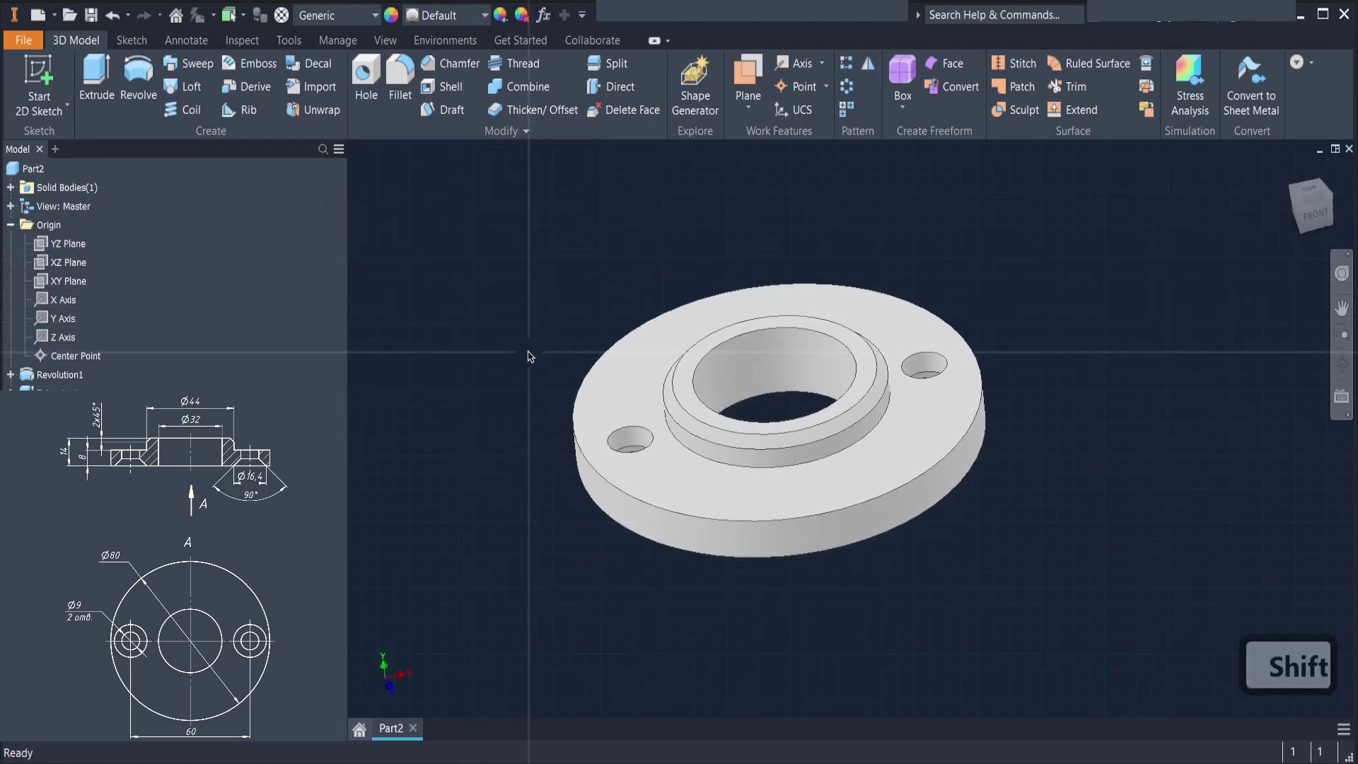
pyautogui.click(1304, 207)
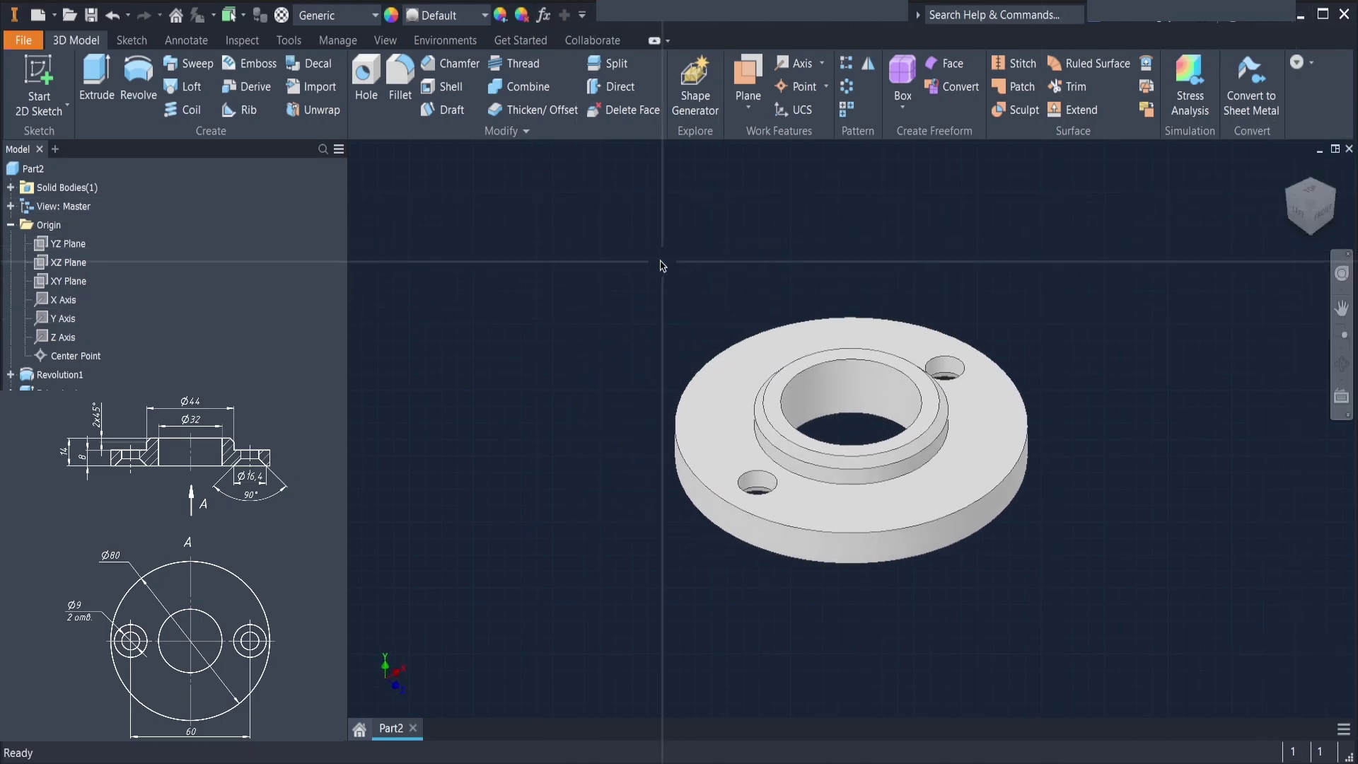